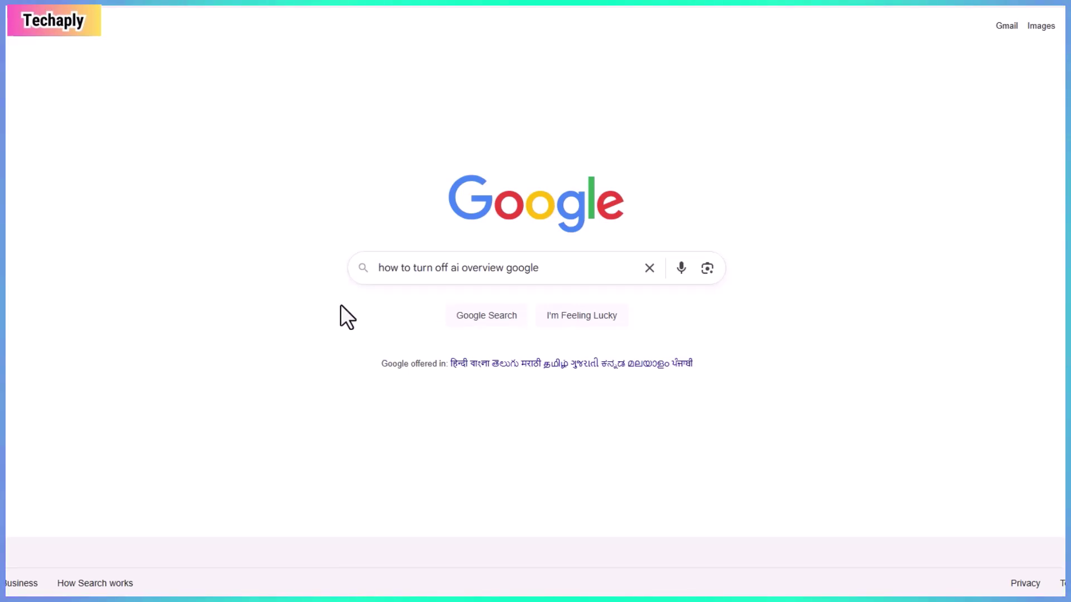
- Search 'how to turn off ai overview google', point out the AI Overview, then switch to Web results
key("Return")
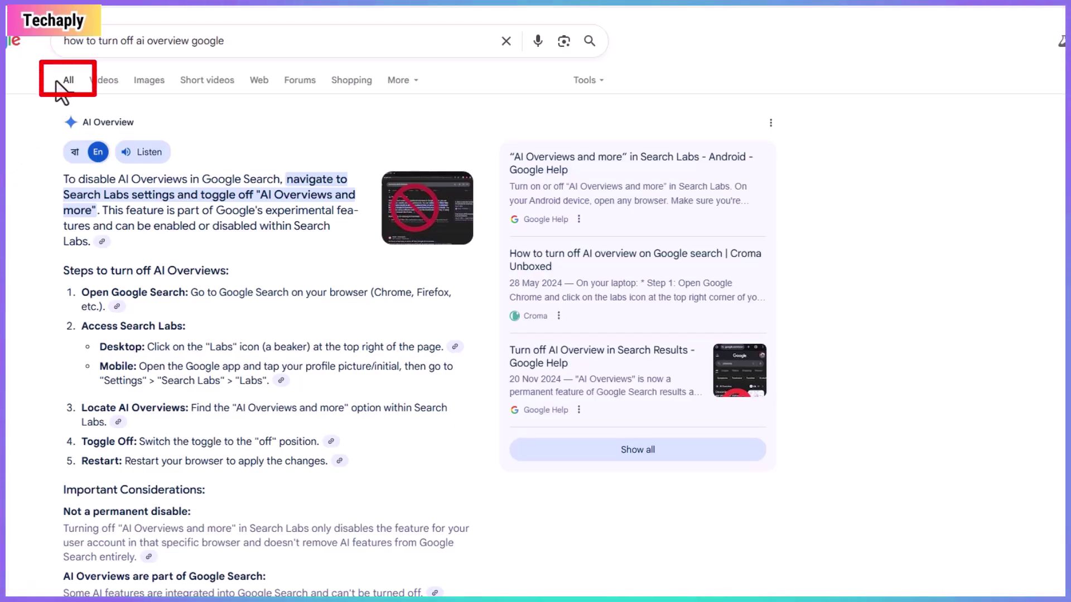
double_click(72, 80)
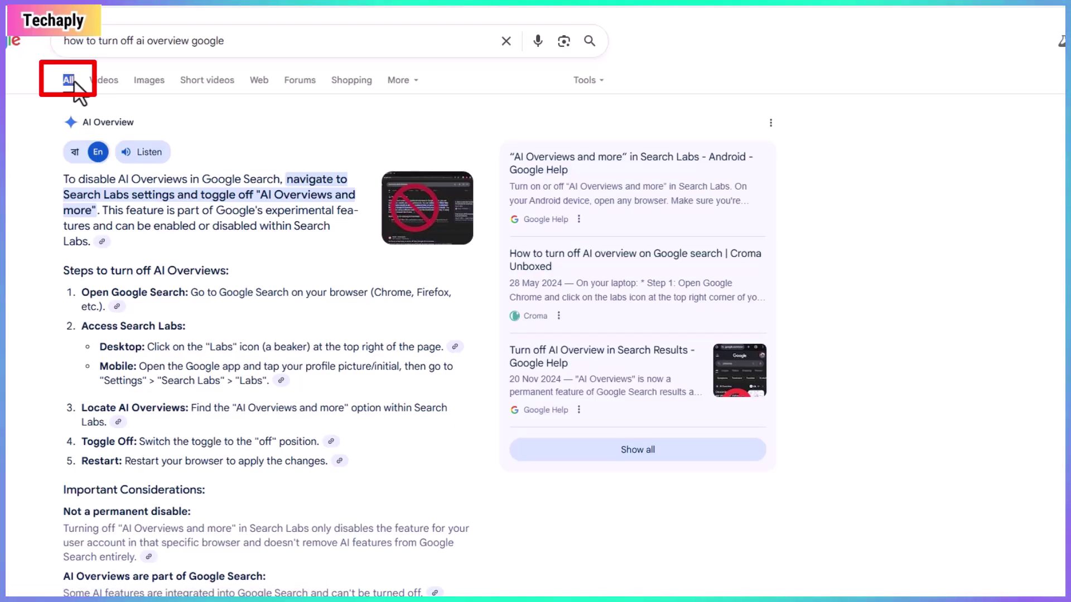
left_click(82, 116)
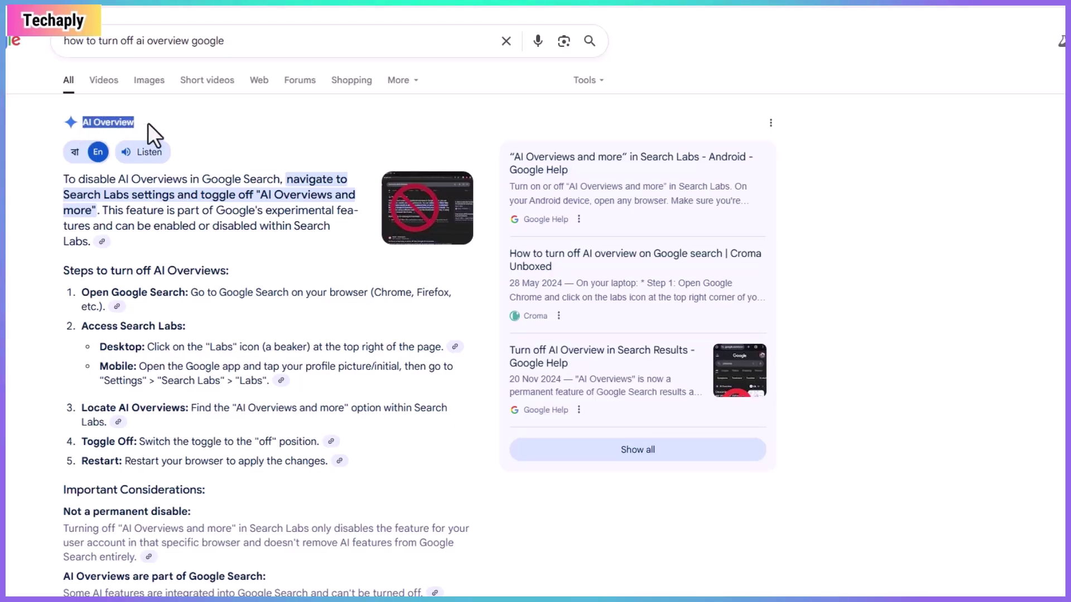
left_click(201, 117)
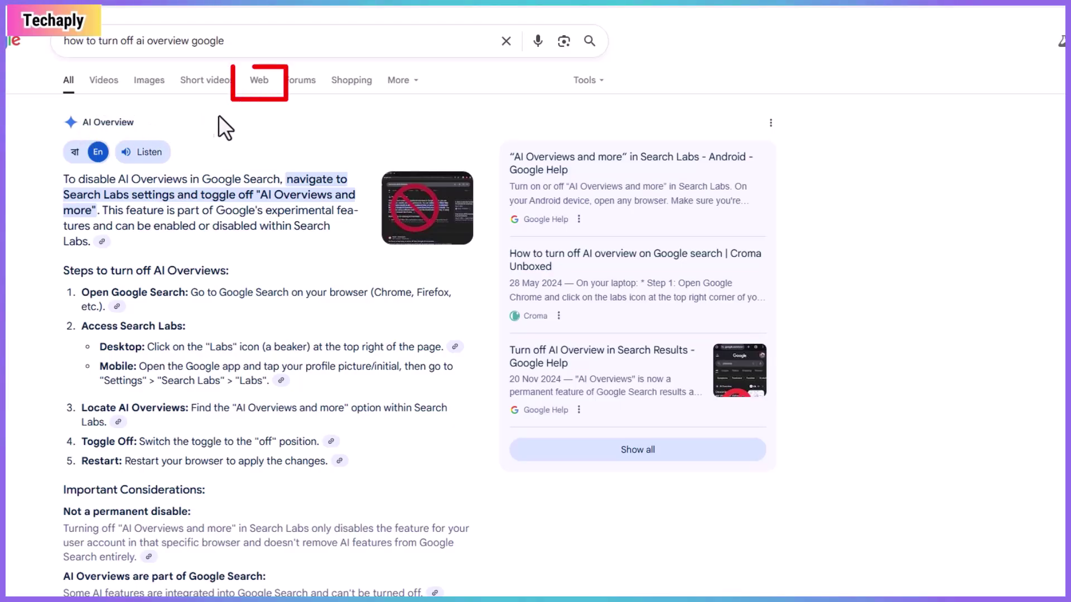
left_click(258, 83)
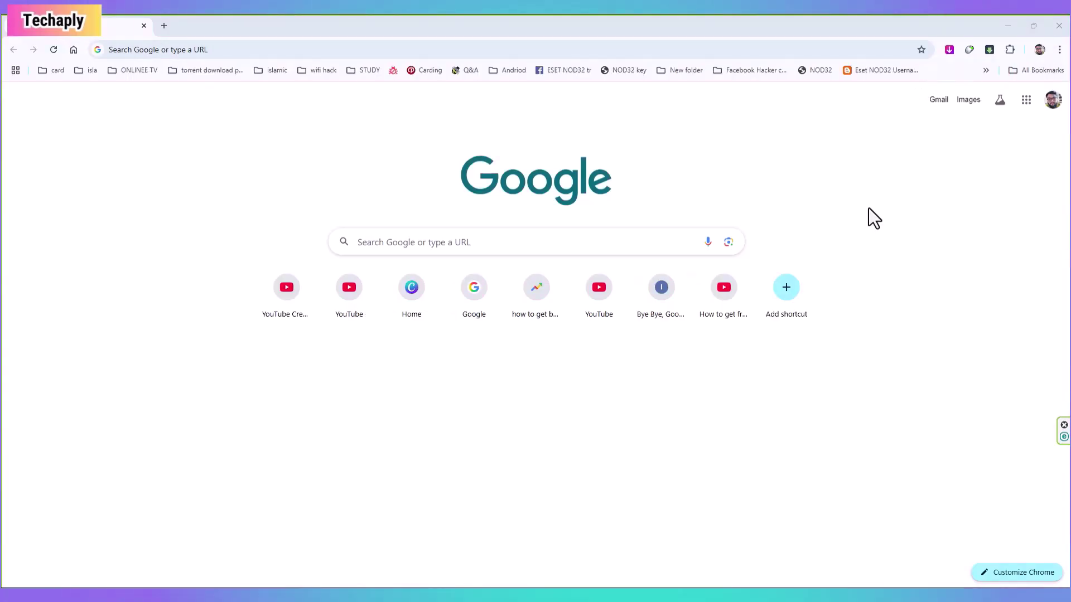
left_click(1061, 50)
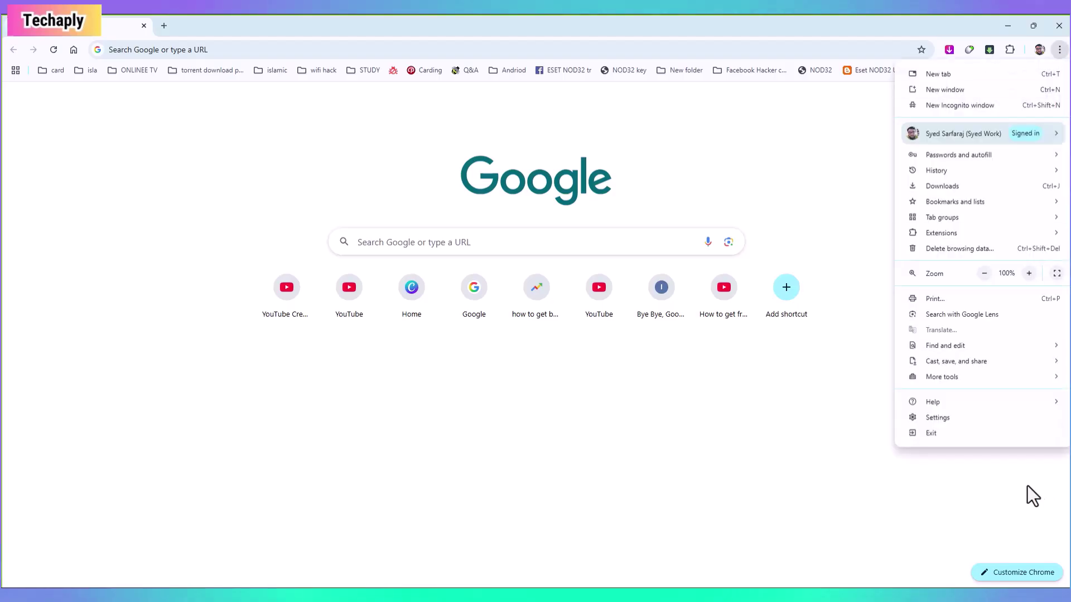
left_click(955, 420)
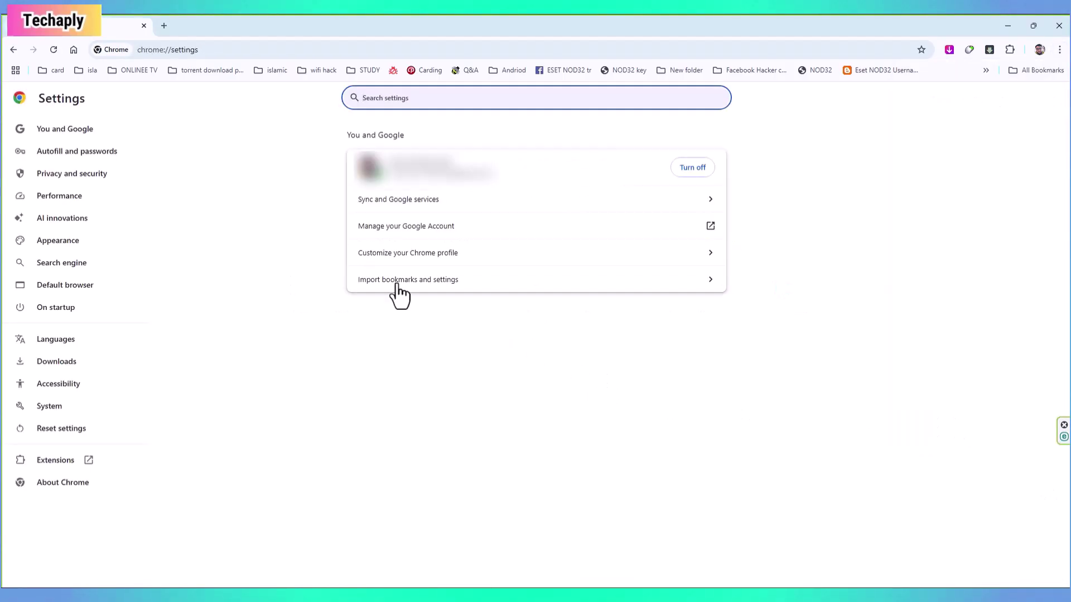
left_click(56, 308)
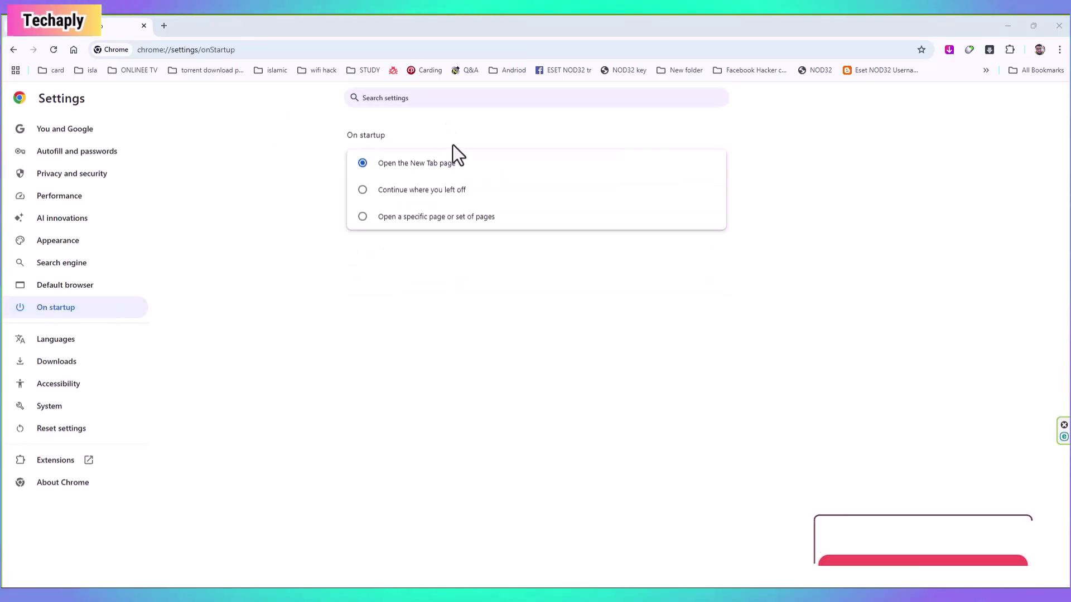
left_click(421, 219)
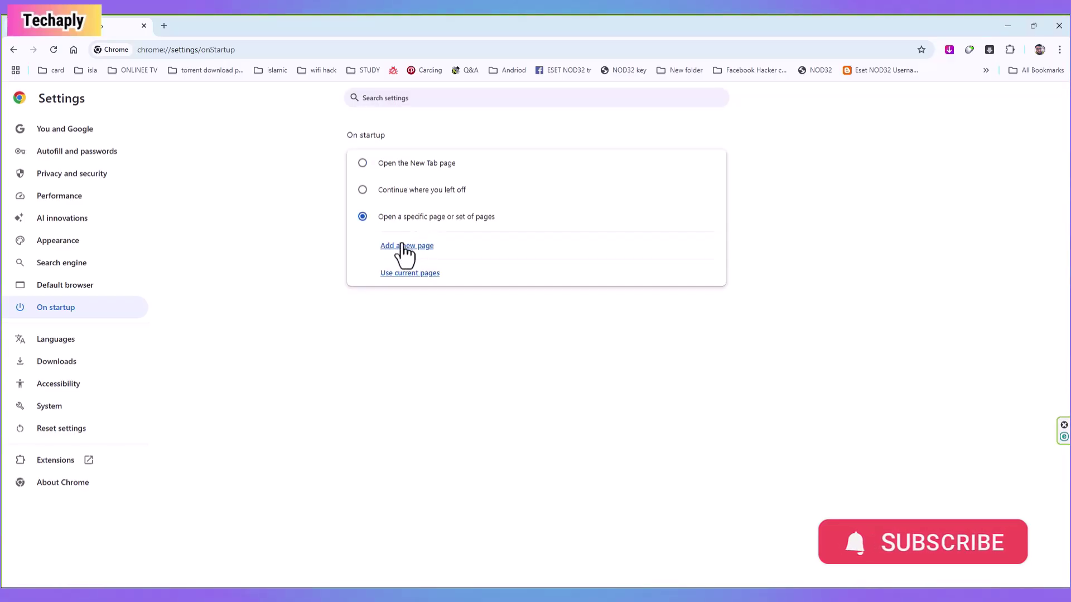
left_click(409, 248)
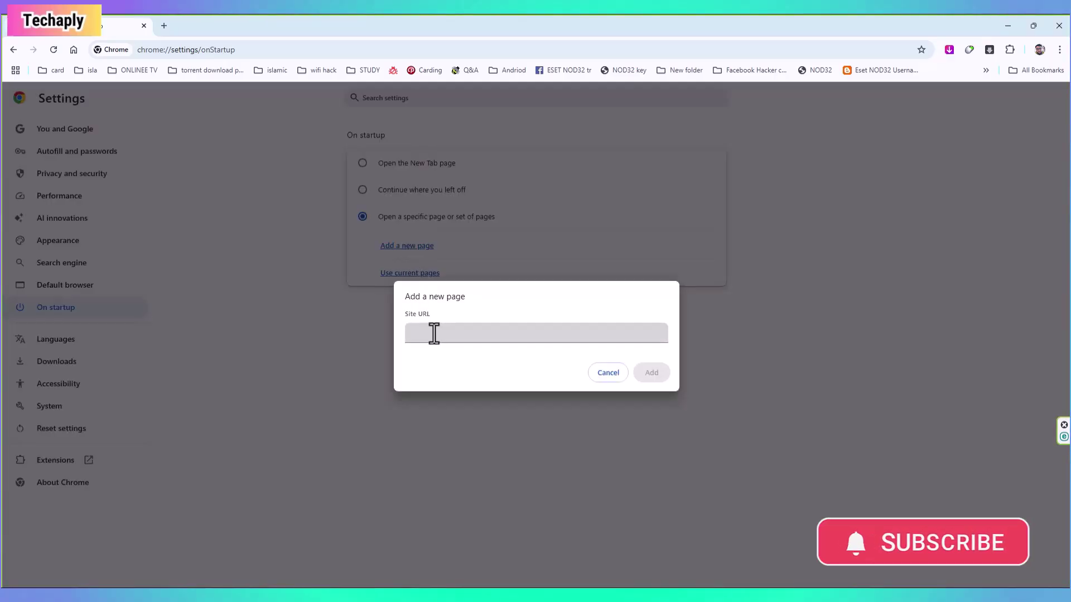
type("https://www.google.com/search?q=%s&udm=14")
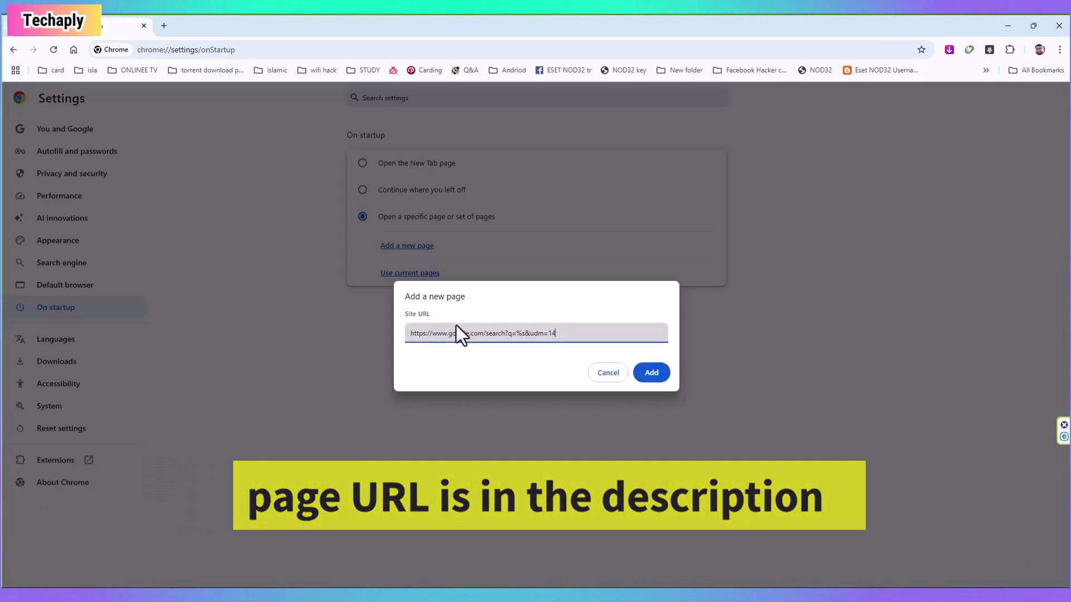
left_click(650, 375)
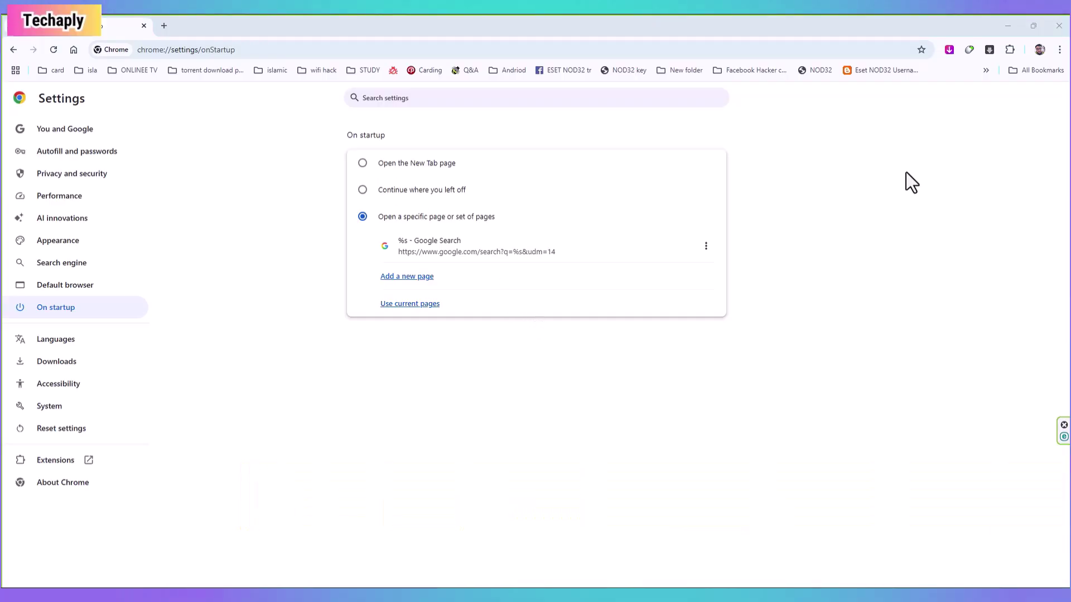
- Restart Chrome and search 'get rid of ai overview on google' via the search suggestion
left_click(1059, 25)
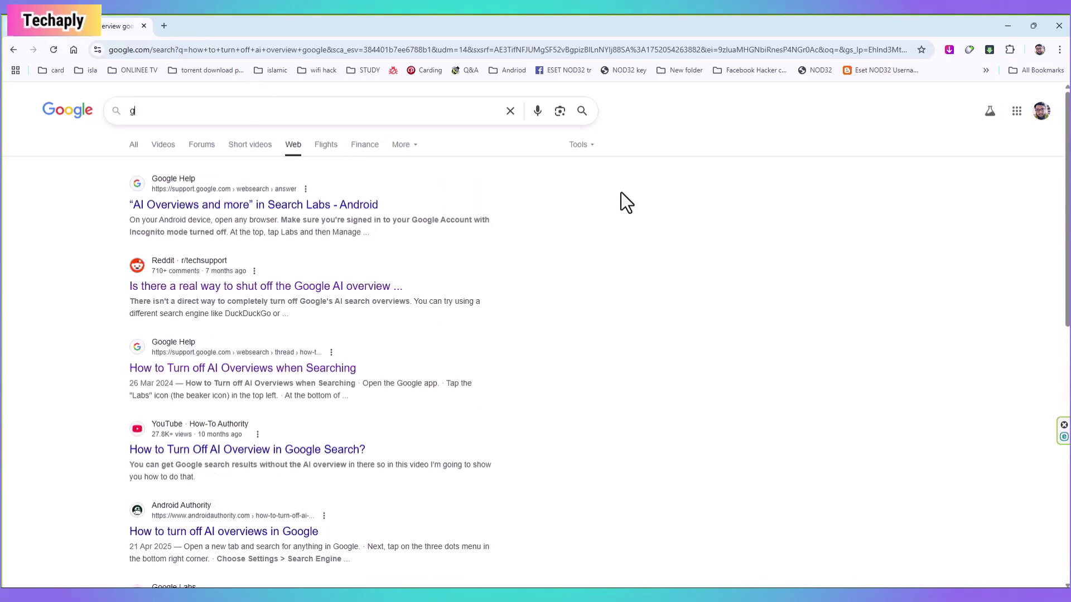
type("get ")
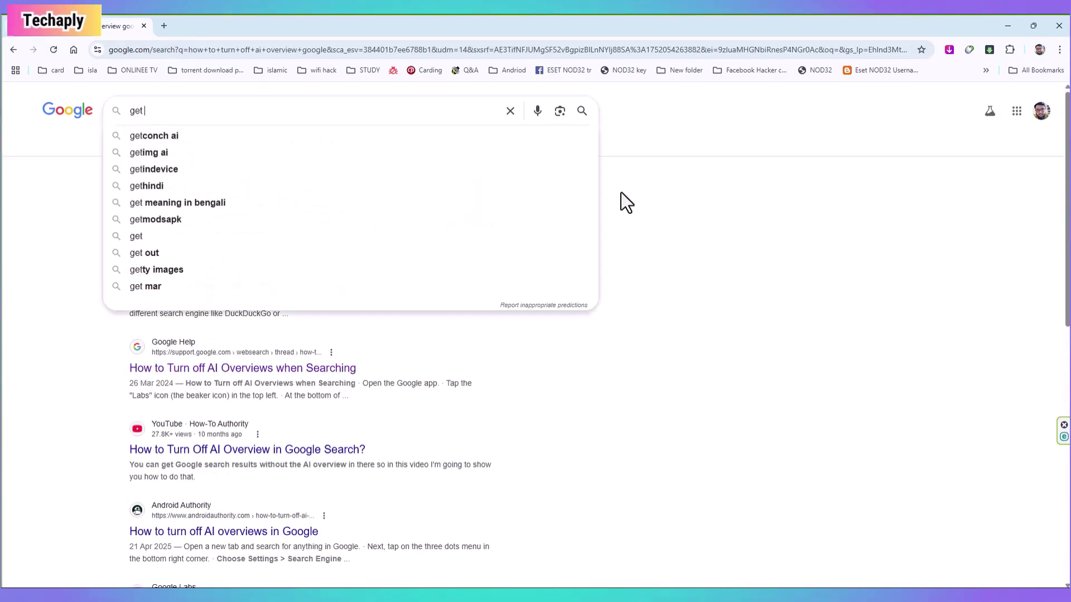
type("rid")
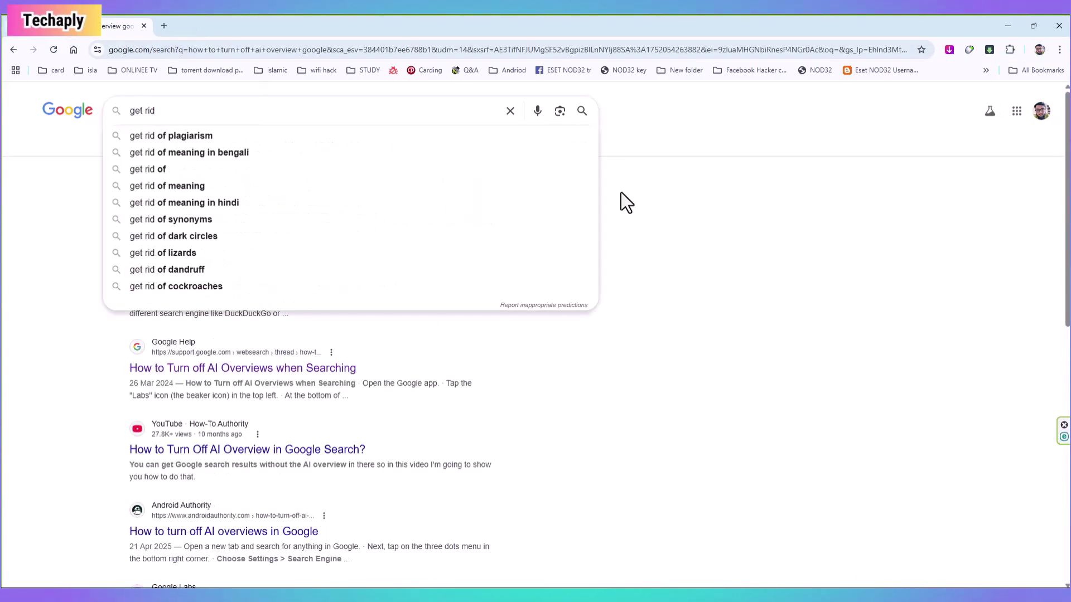
type(" of ai")
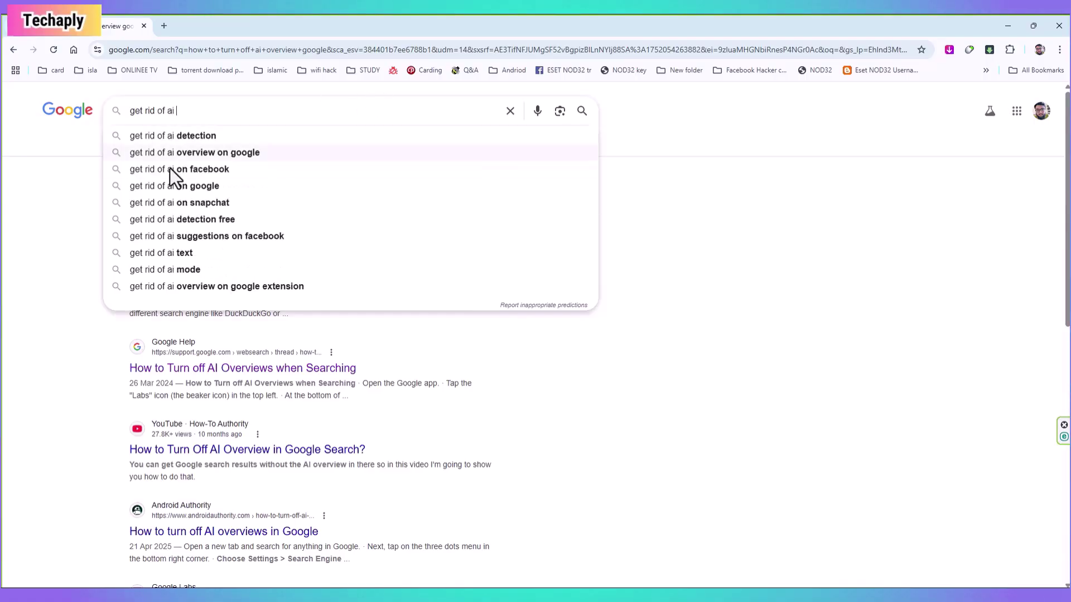
left_click(212, 154)
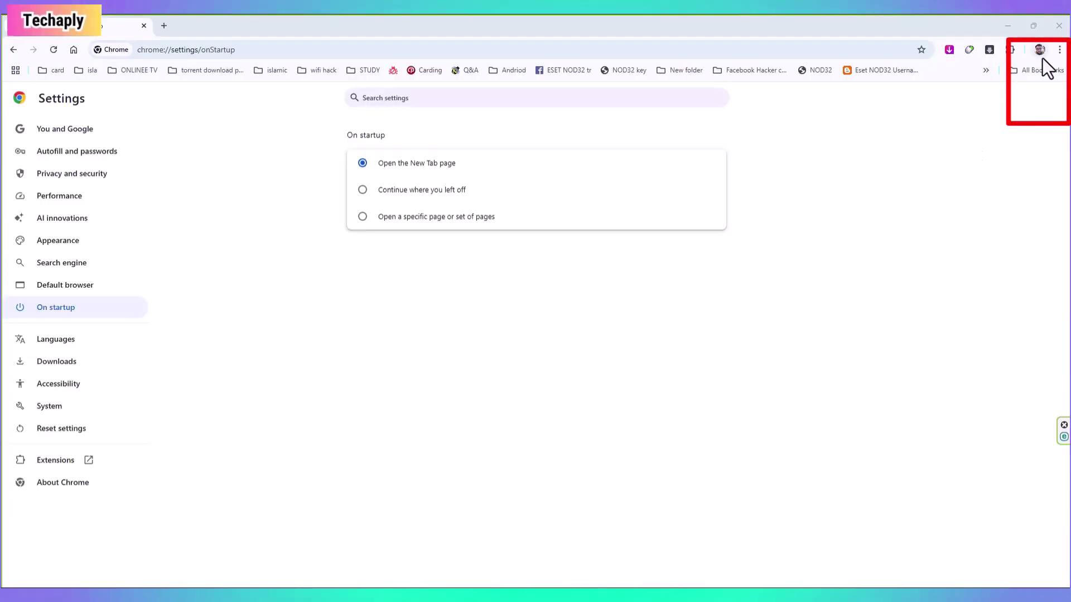
- Go to Settings > Search engine > Manage search engines and site search, scrolled to Site search
left_click(1060, 49)
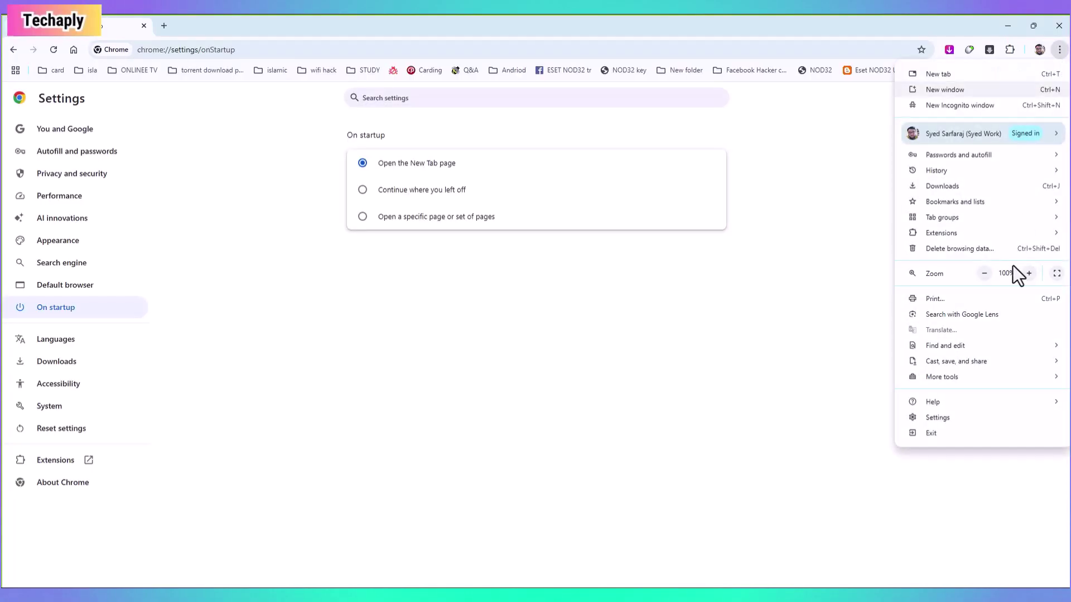
left_click(937, 418)
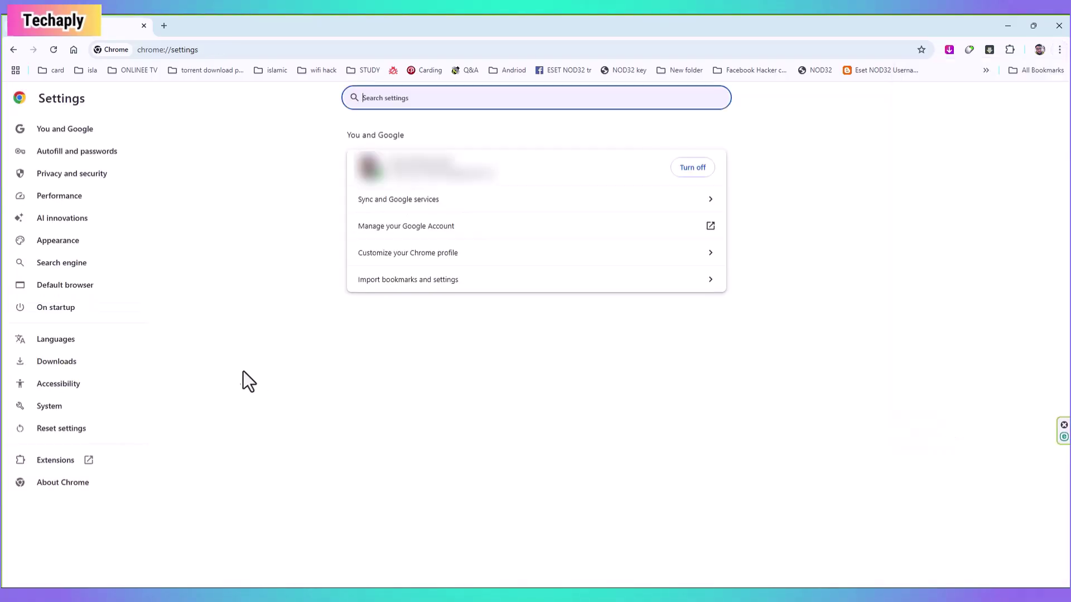
left_click(332, 132)
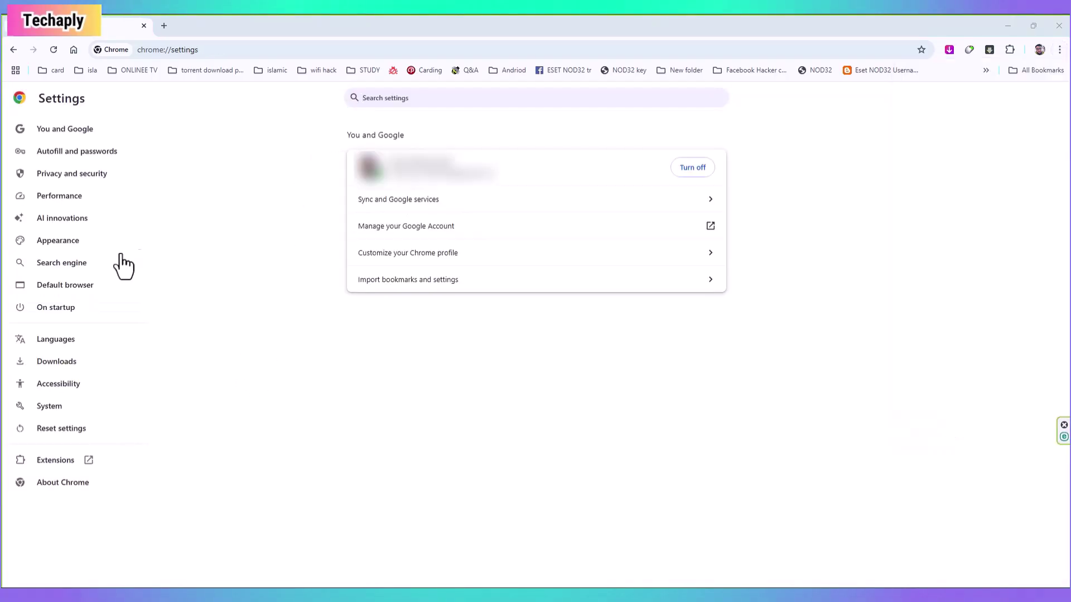
left_click(75, 273)
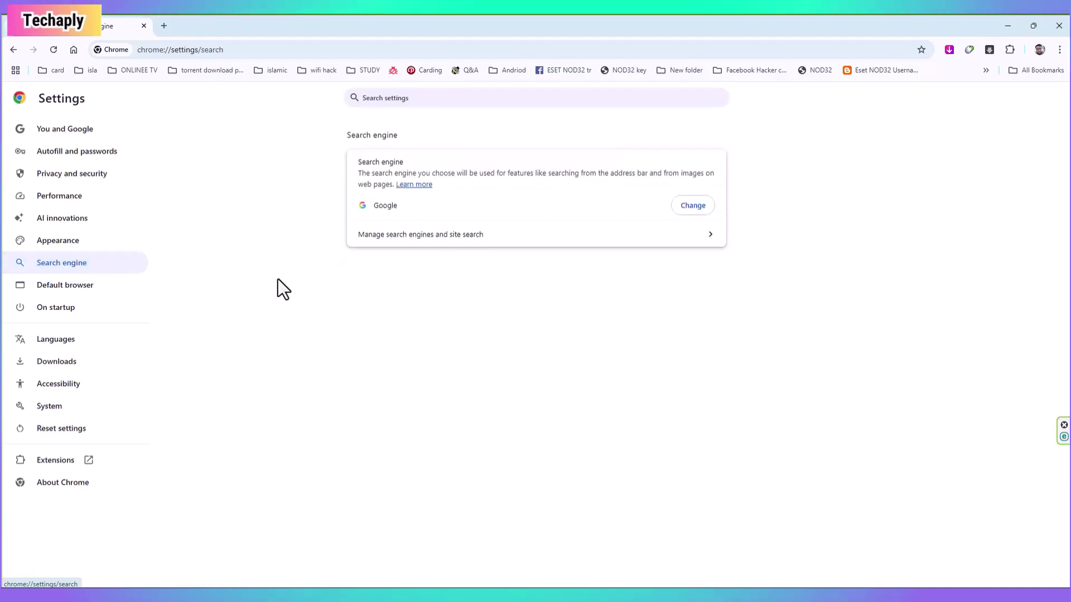
left_click(651, 234)
scroll(352, 173, "down", 6)
left_click_drag(352, 189, 401, 199)
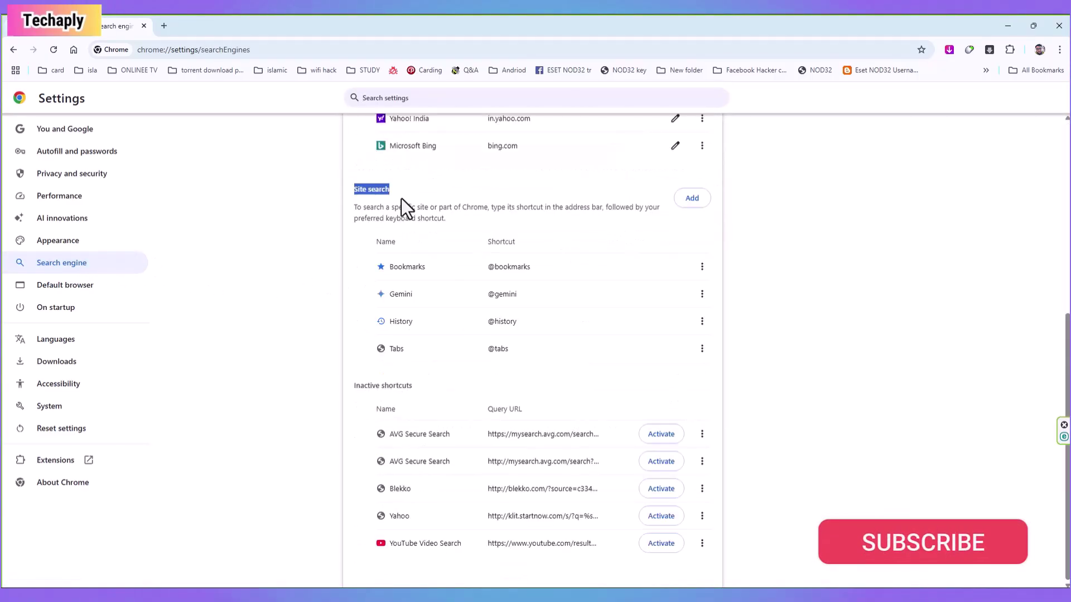
left_click(691, 198)
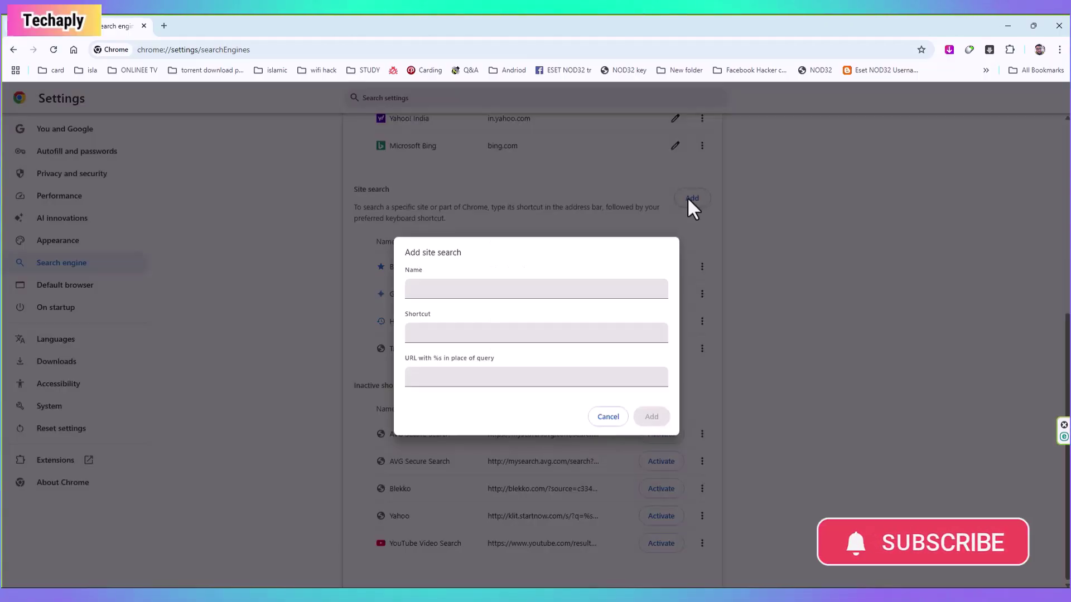
left_click(467, 287)
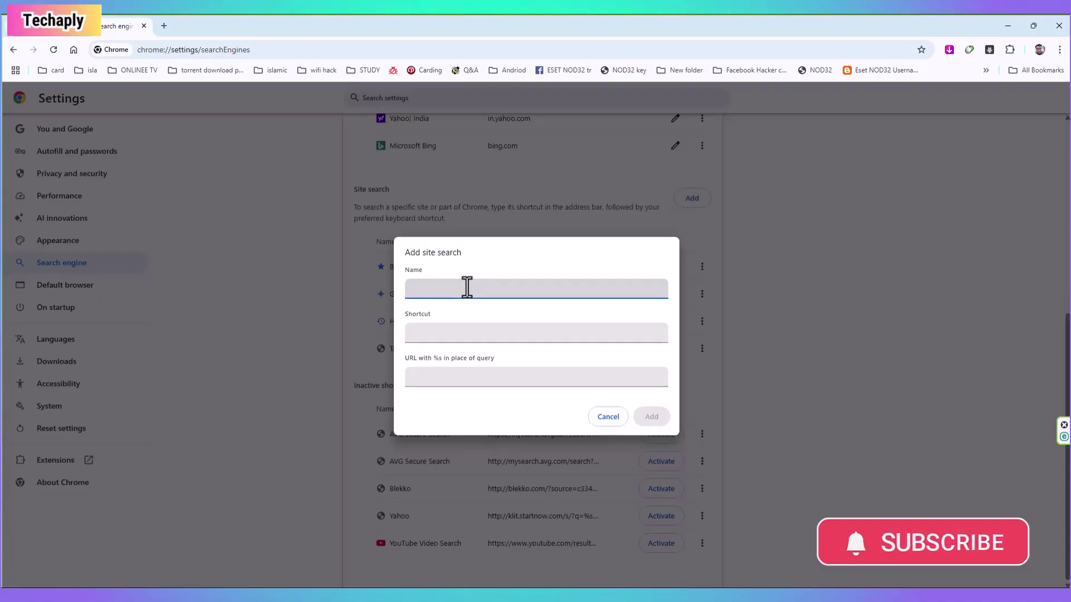
type("Vir")
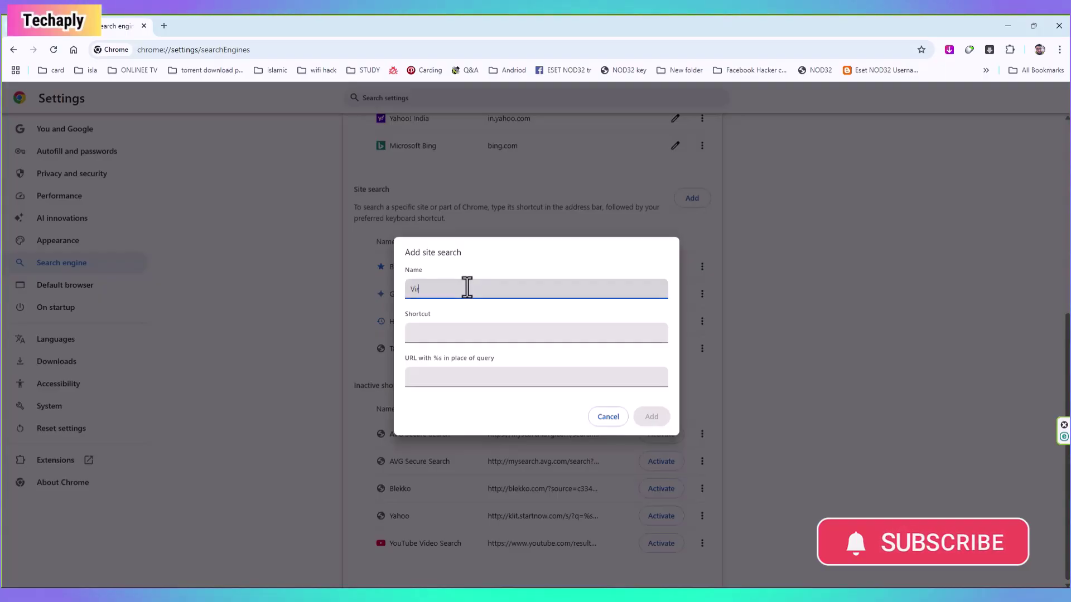
type("gin")
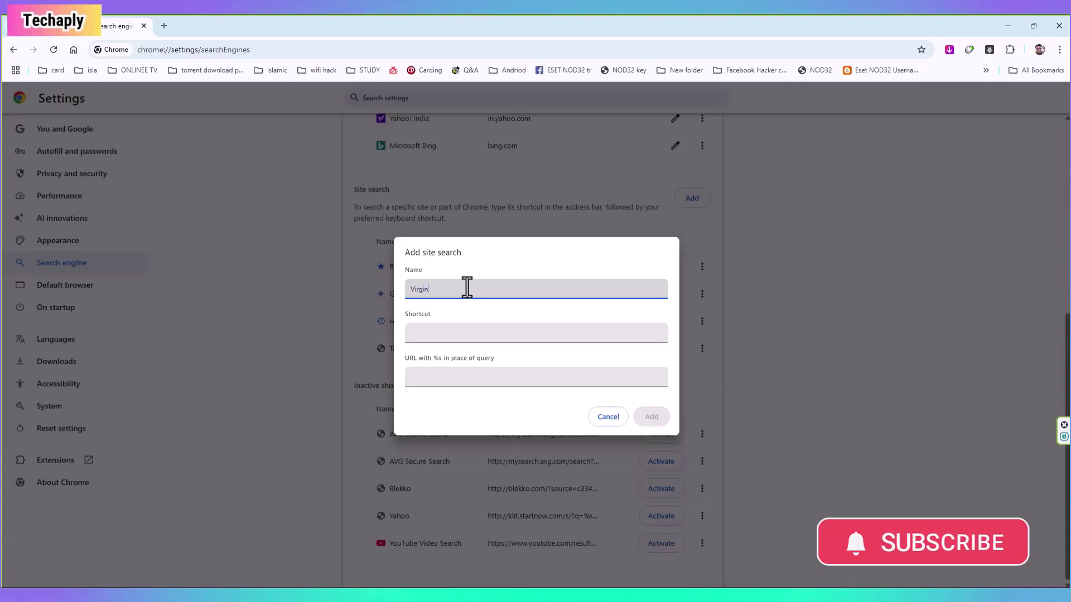
type(" Google")
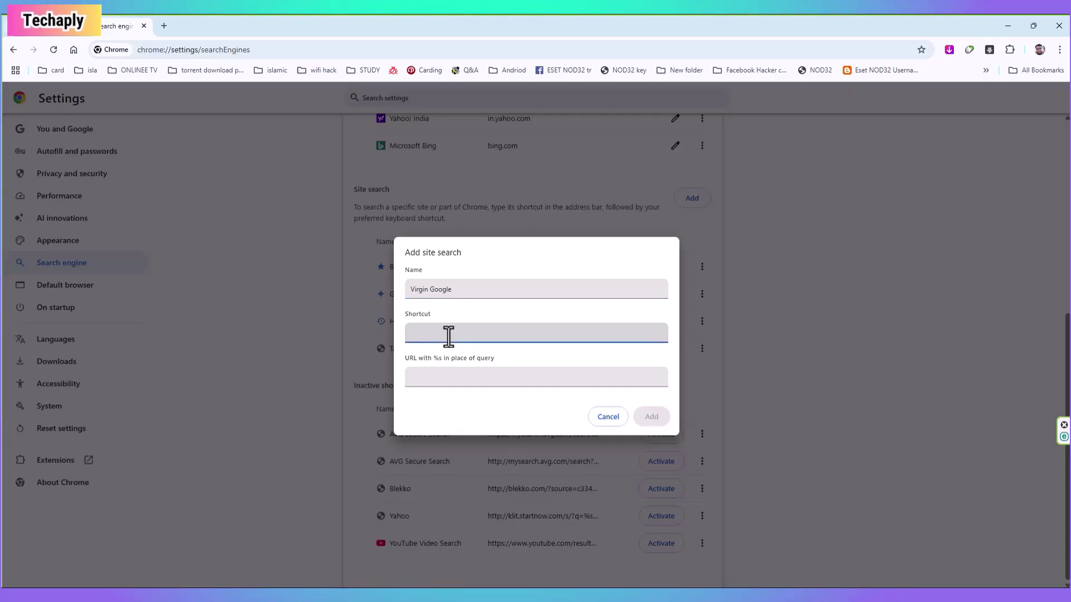
type("vG")
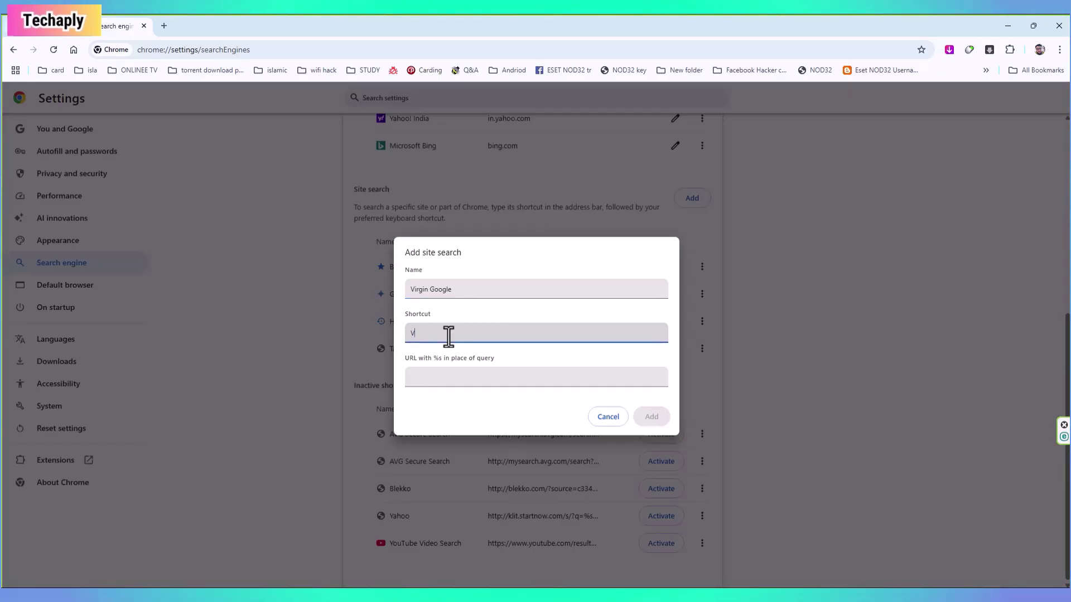
left_click(444, 381)
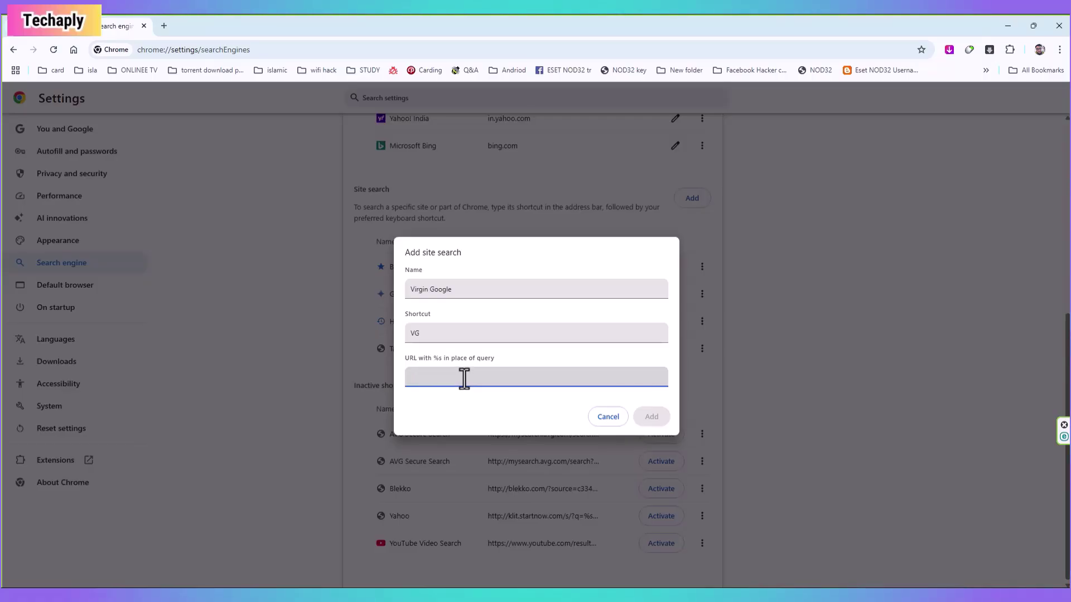
type("https://www.google.com/search?q=%s&udm=14")
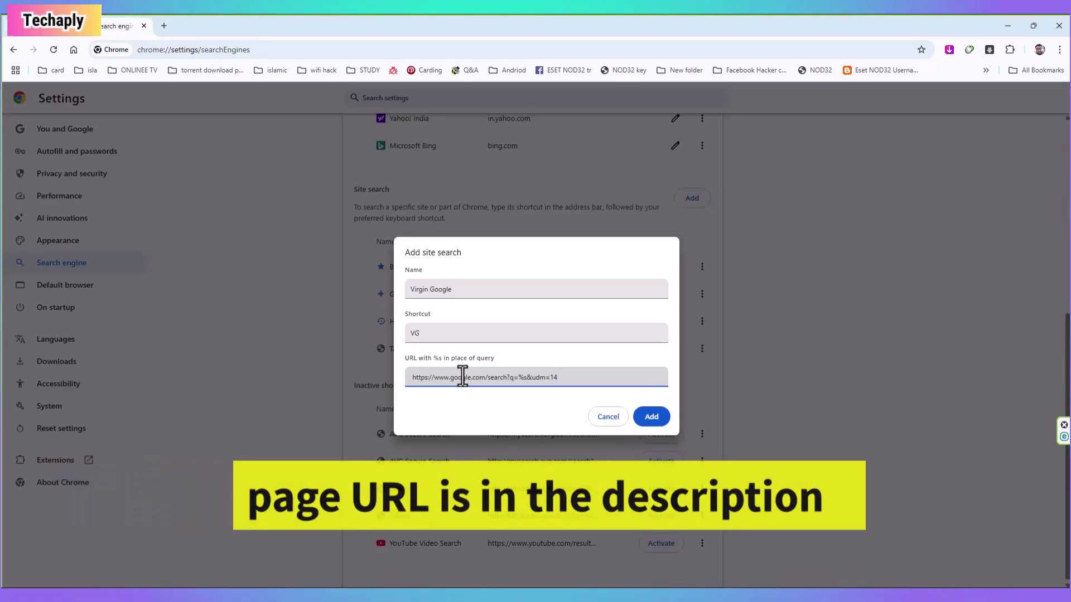
left_click(651, 417)
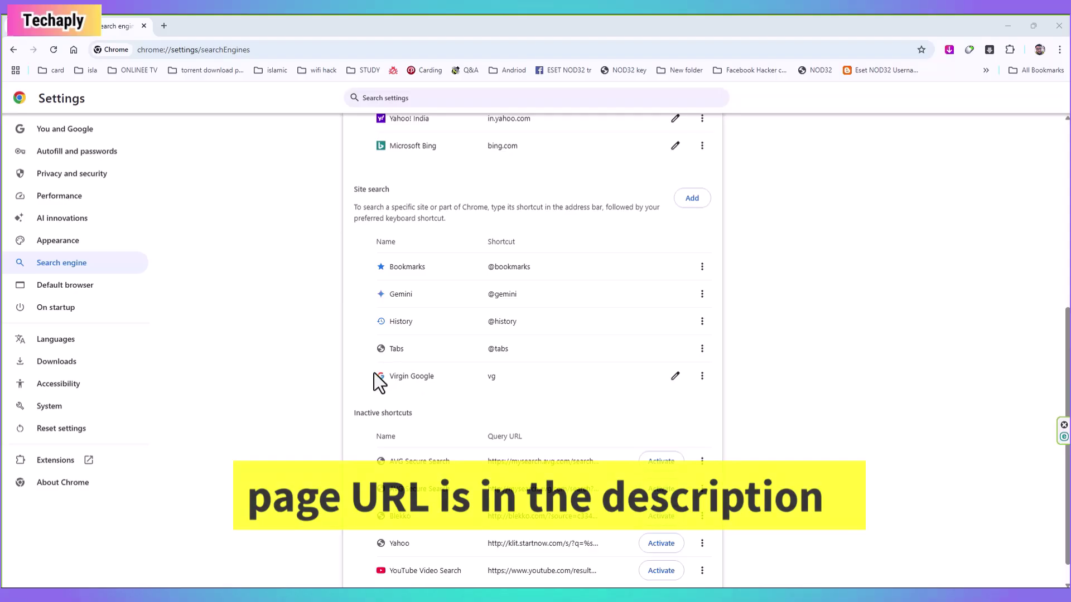
- Make Virgin Google Chrome's default search engine, then close and reopen the browser
left_click_drag(380, 379, 420, 385)
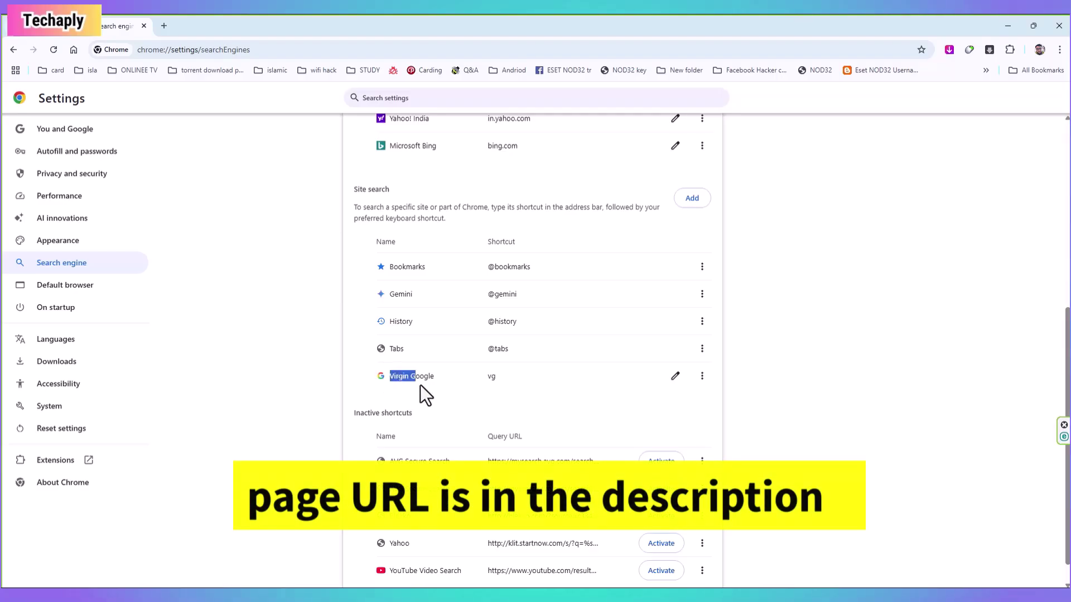
left_click(702, 375)
left_click(684, 395)
scroll(772, 290, "up", 3)
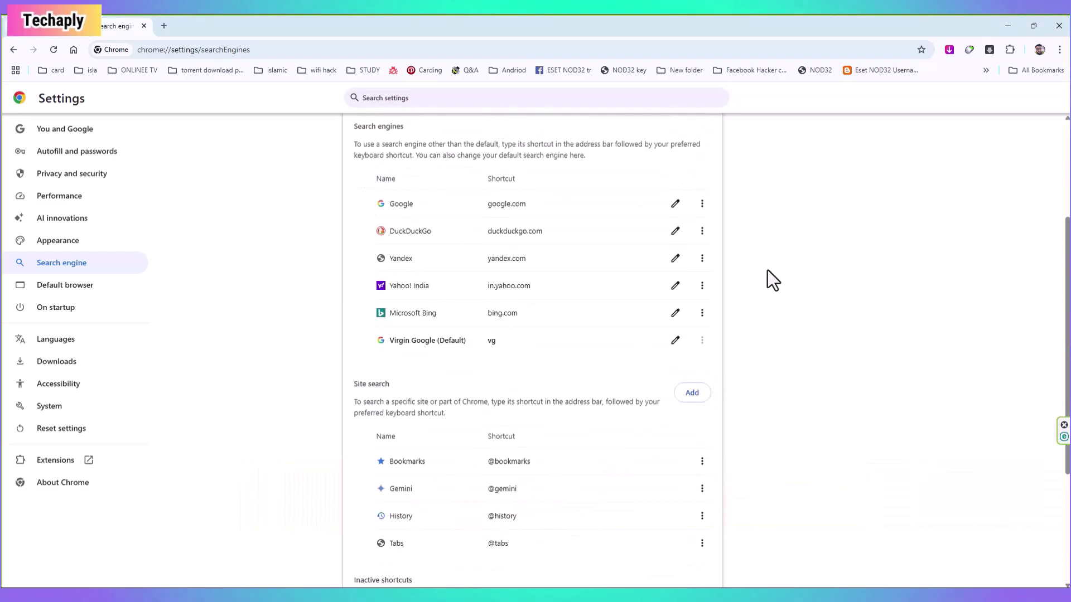
left_click(1059, 25)
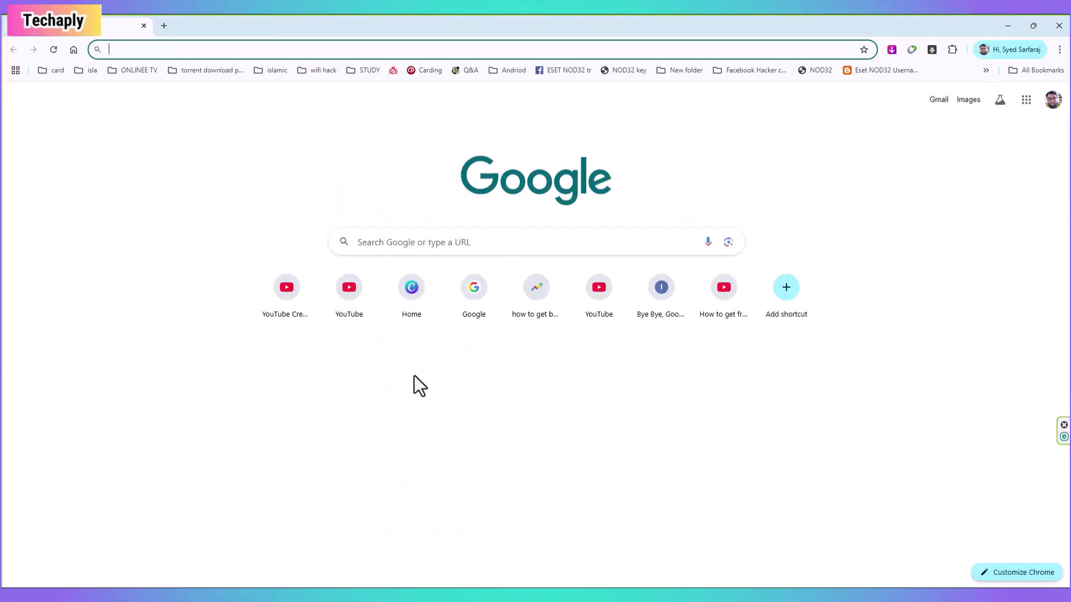
- Search 'how tall is 21 months baby' from the New Tab search box
left_click(379, 244)
type("how")
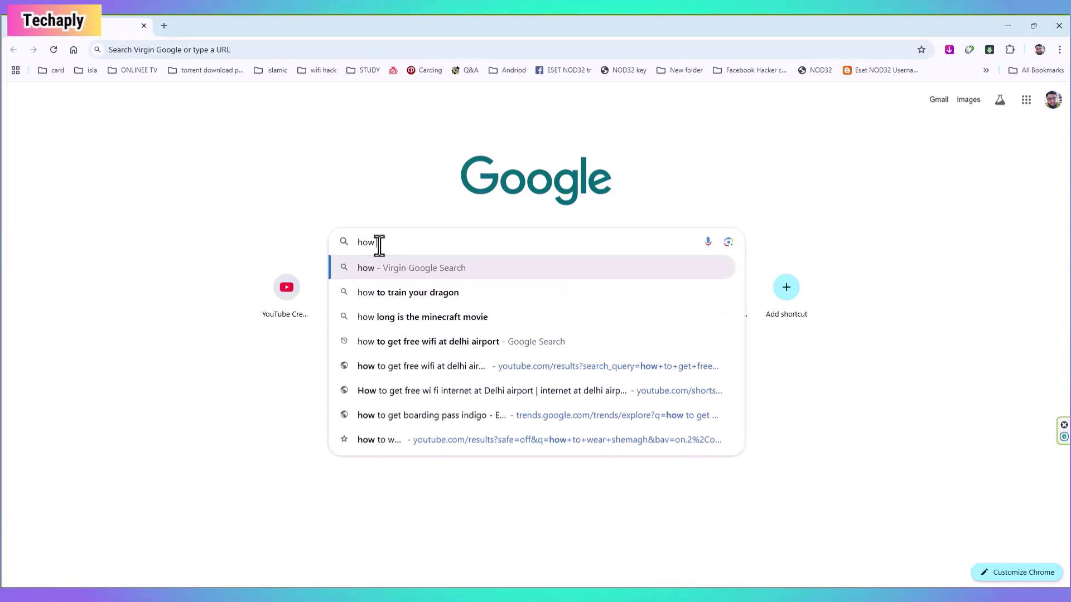
type(" tall")
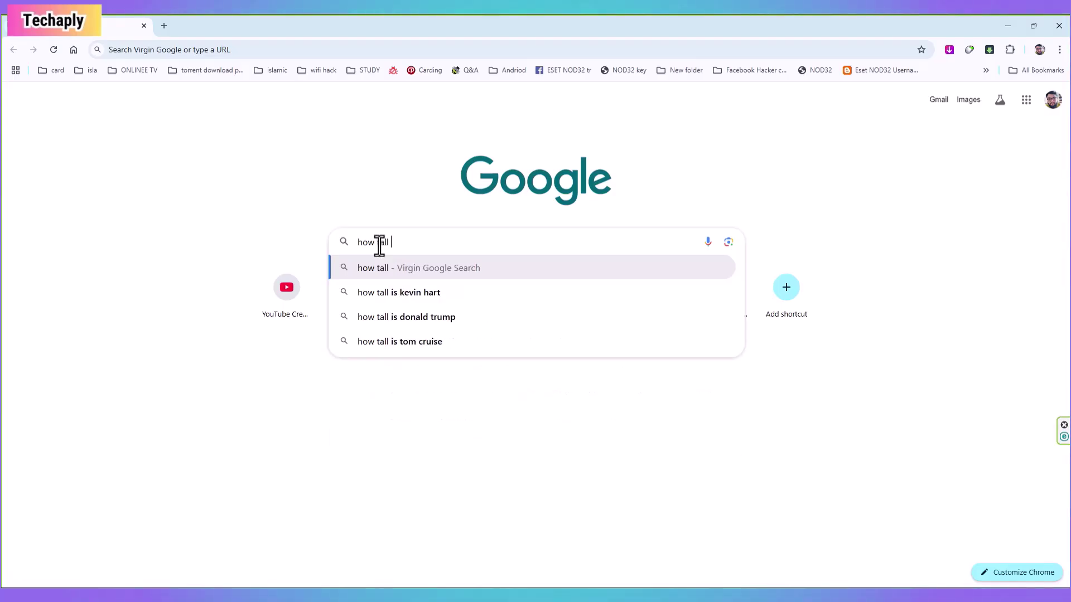
type(" is ")
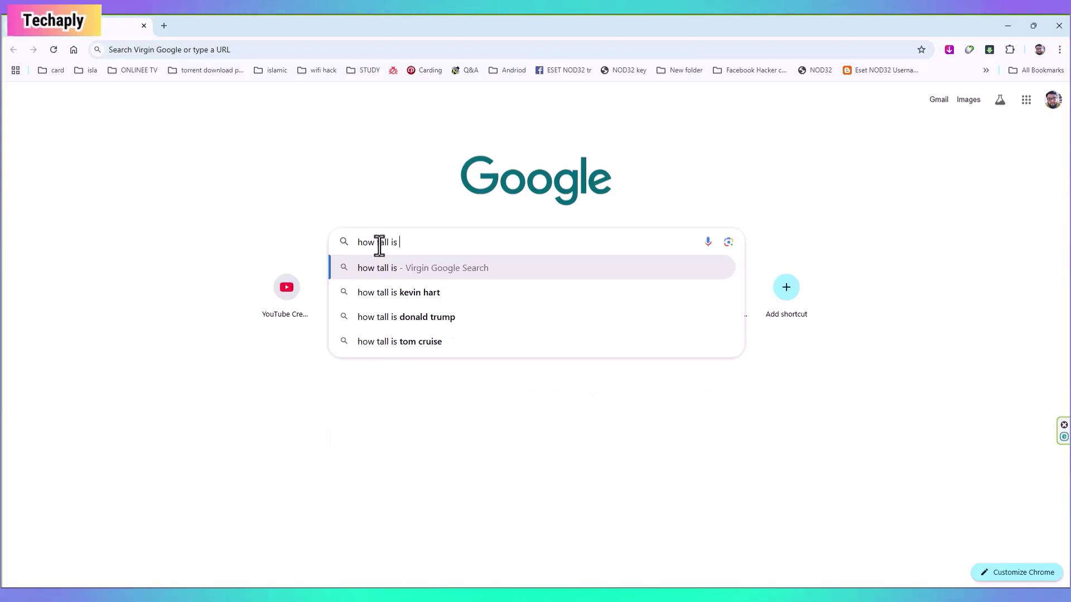
type("21 m")
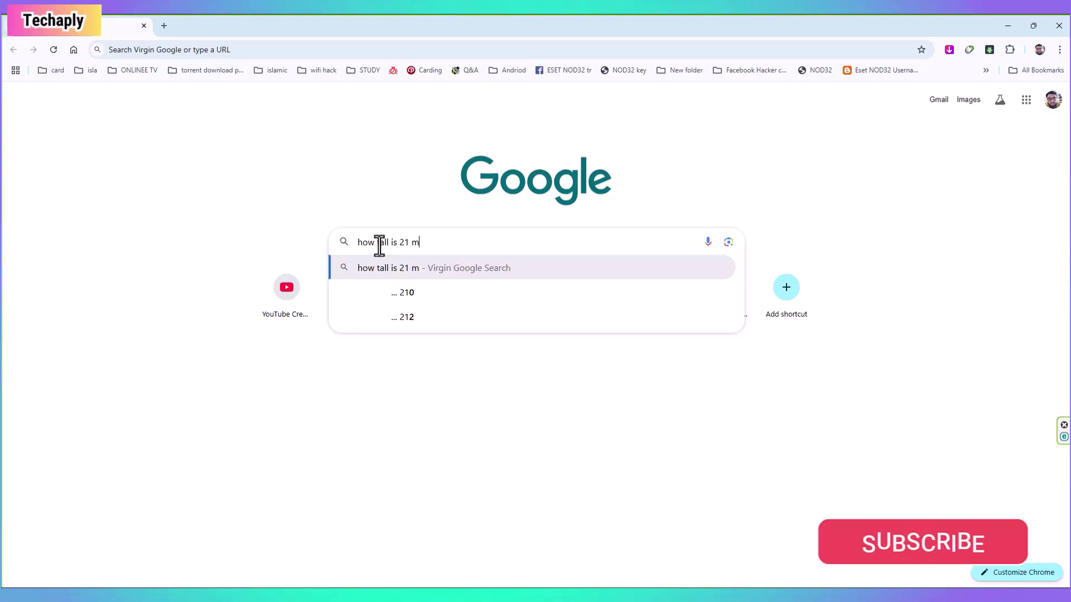
type("onths ba")
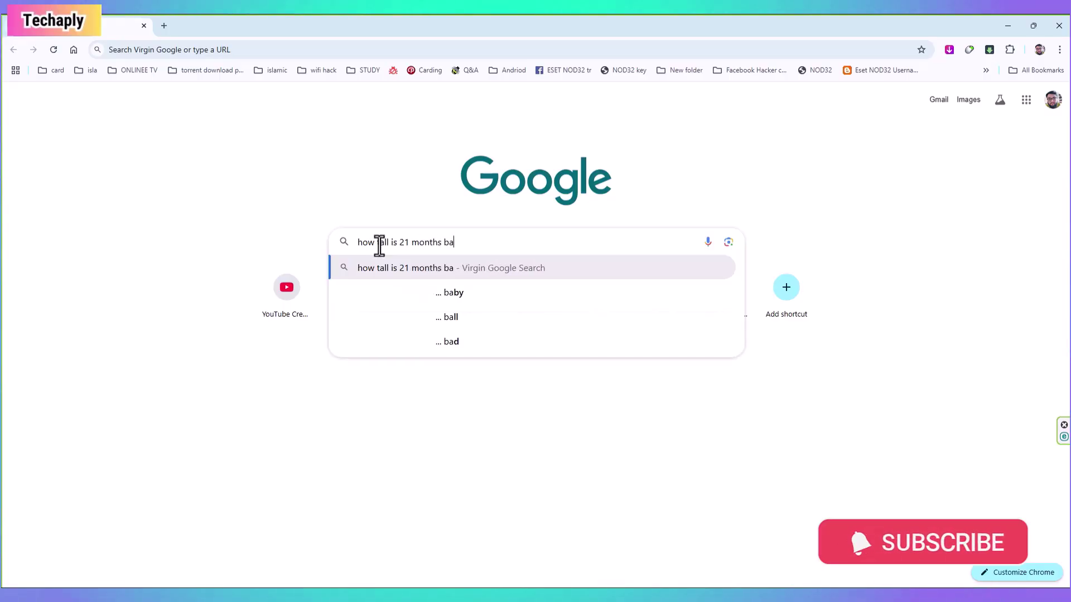
type("by")
key("Return")
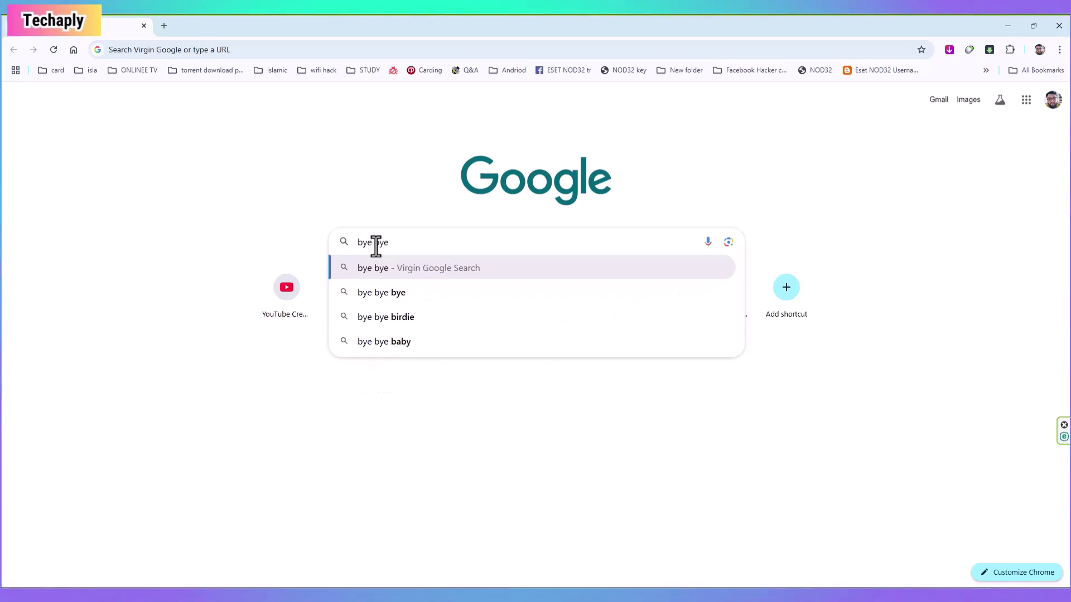
- Search 'bye bye google ai' from the New Tab page
type("ye google ai")
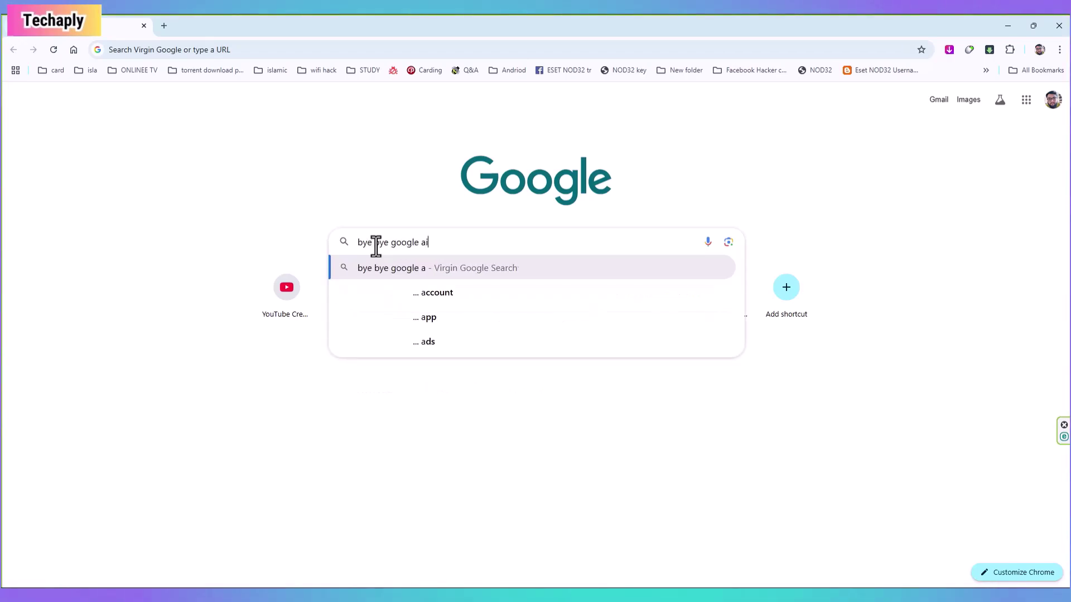
key("Return")
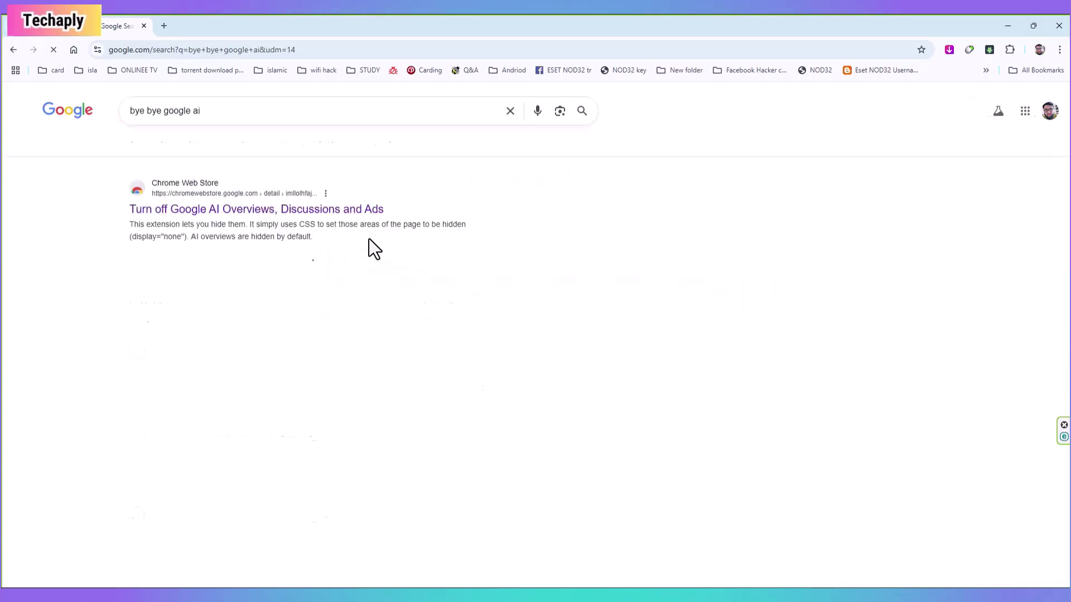
- Install Bye Bye, Google AI from the Web Store and save options with Hide Featured Snippets on
left_click(215, 211)
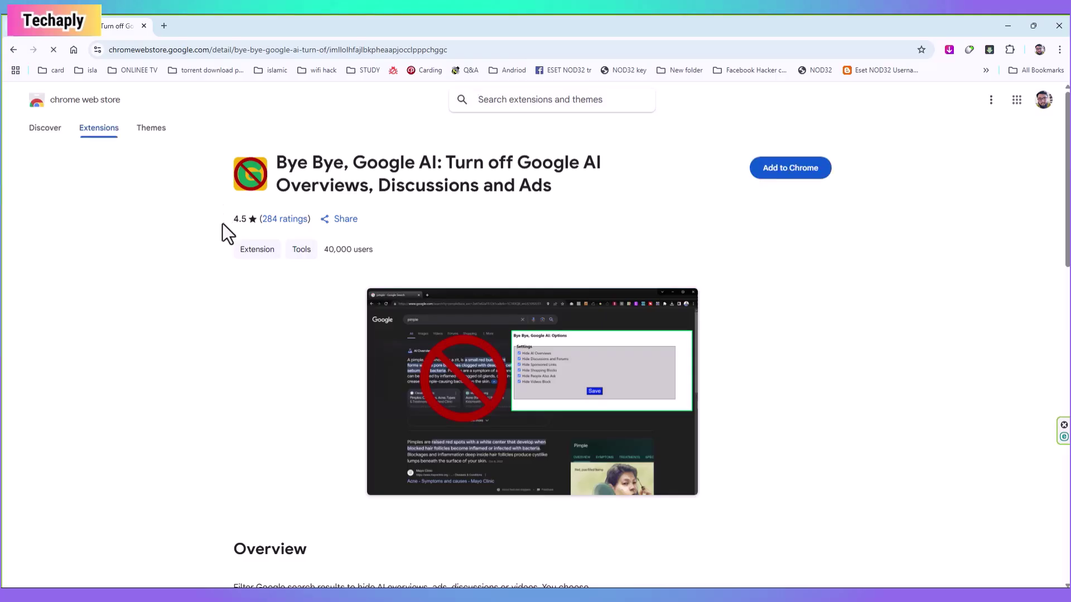
left_click(782, 174)
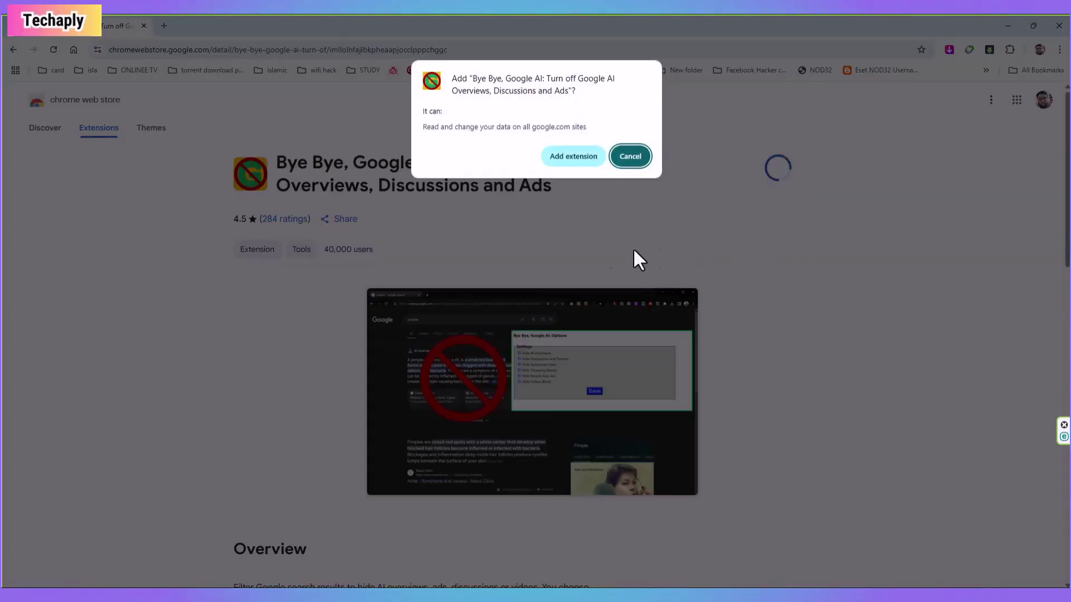
left_click(574, 157)
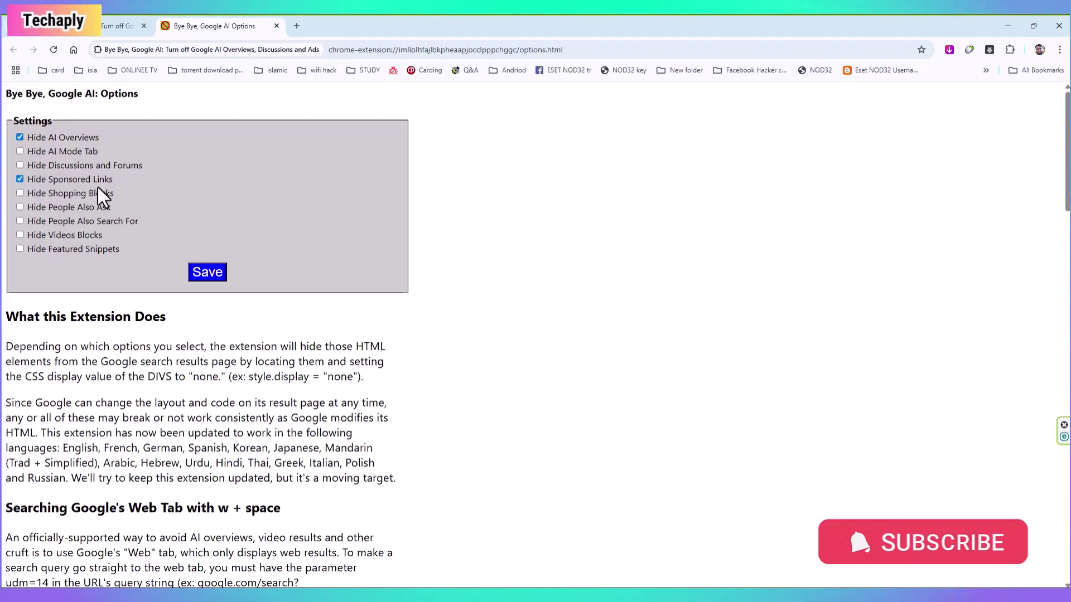
left_click(20, 249)
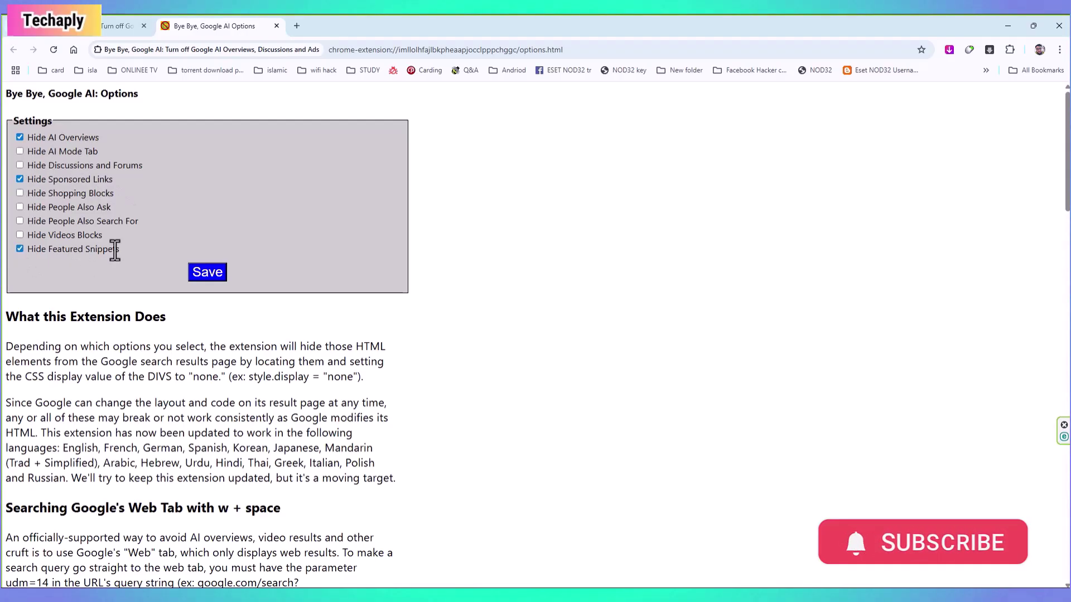
left_click(198, 273)
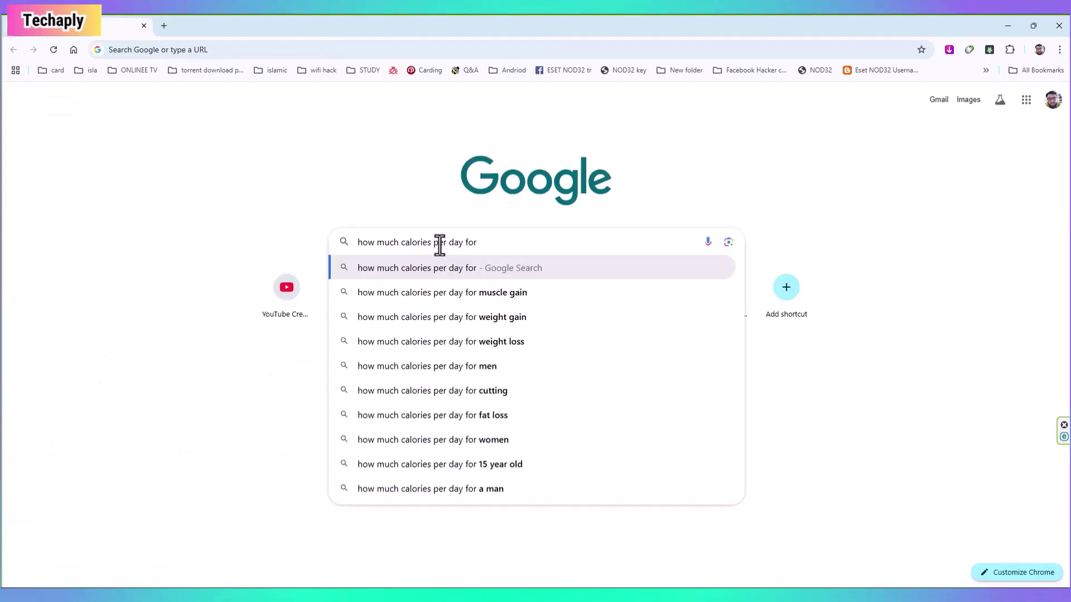
- Search the daily calories for a 21-month-old baby, then remove the Bye Bye, Google AI extension
type("mo")
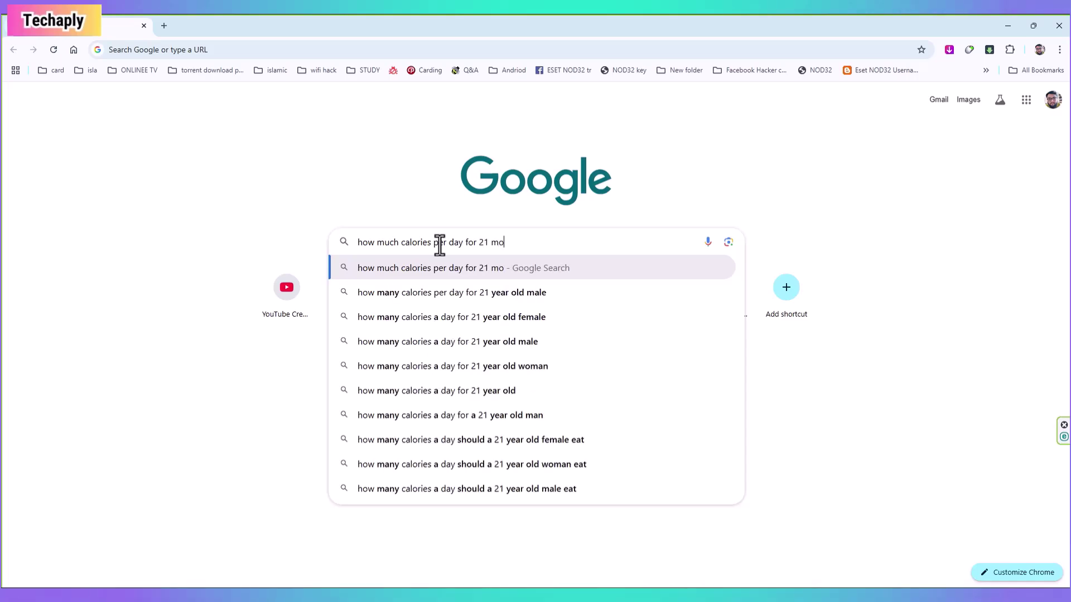
type("nths bab")
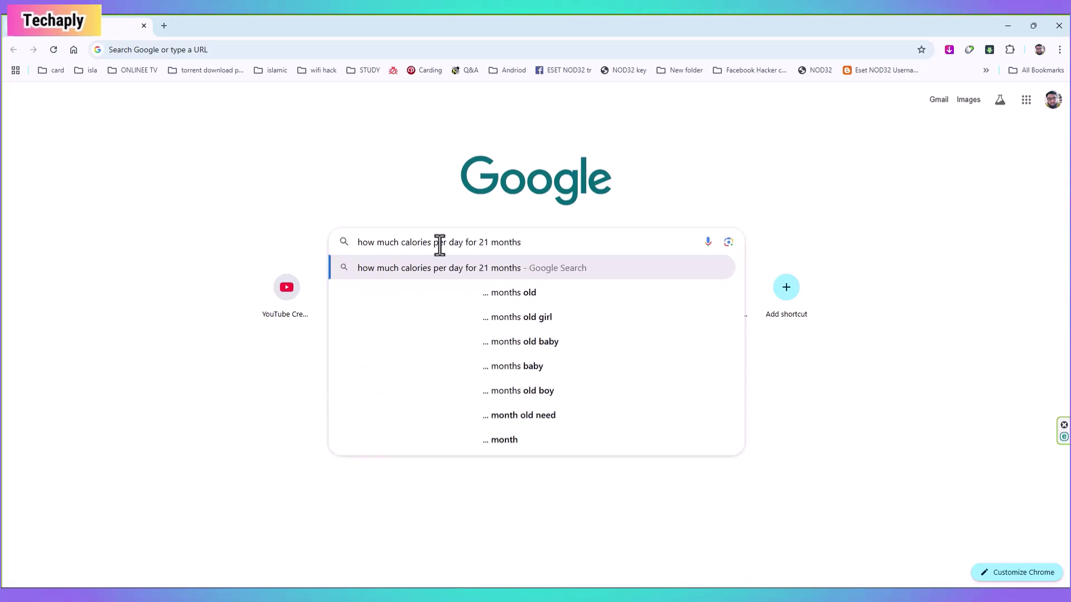
type("y")
key("Return")
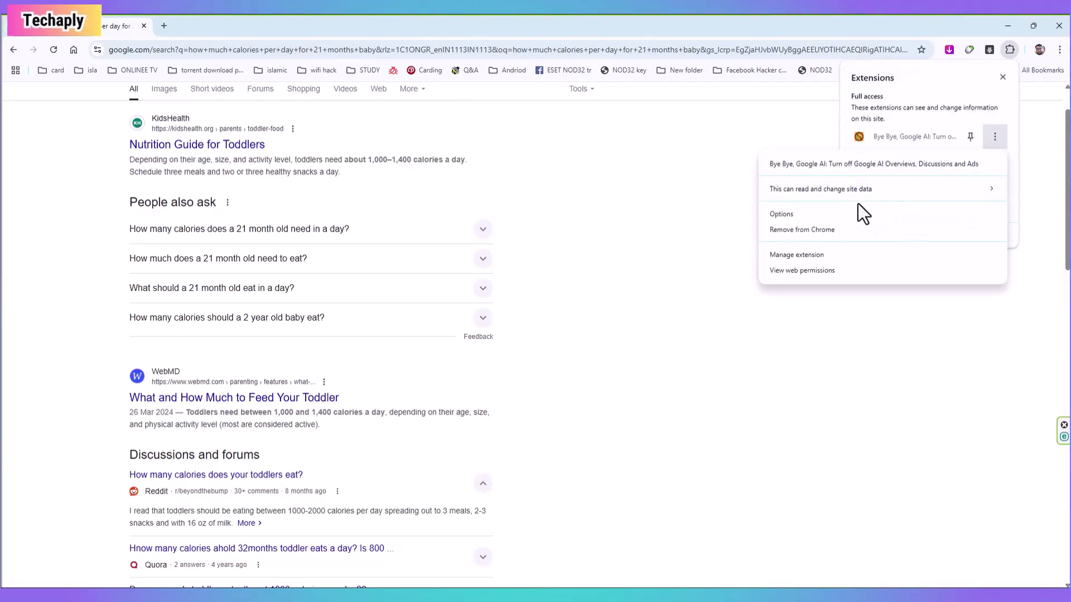
left_click(859, 214)
left_click(915, 159)
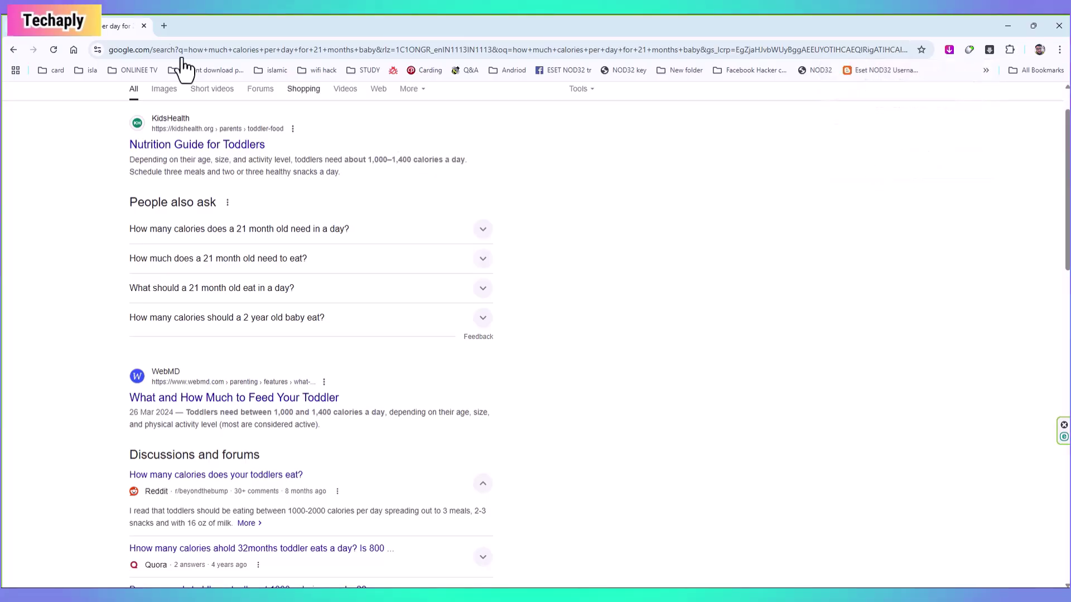
- Open Chrome's Search engine settings, showing Google as the default search engine
left_click(1059, 49)
left_click(938, 418)
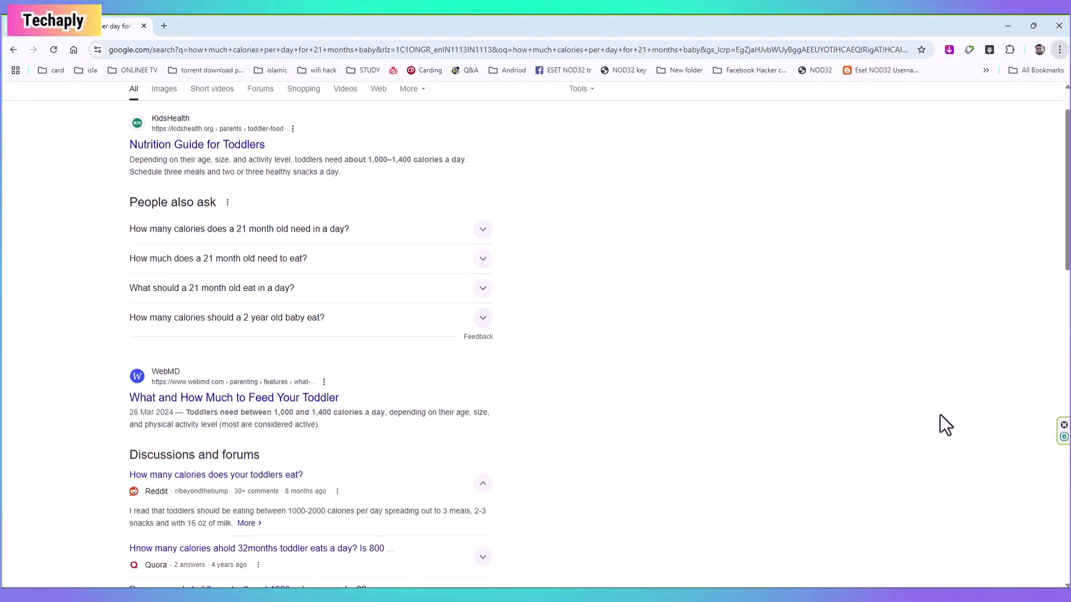
left_click(48, 316)
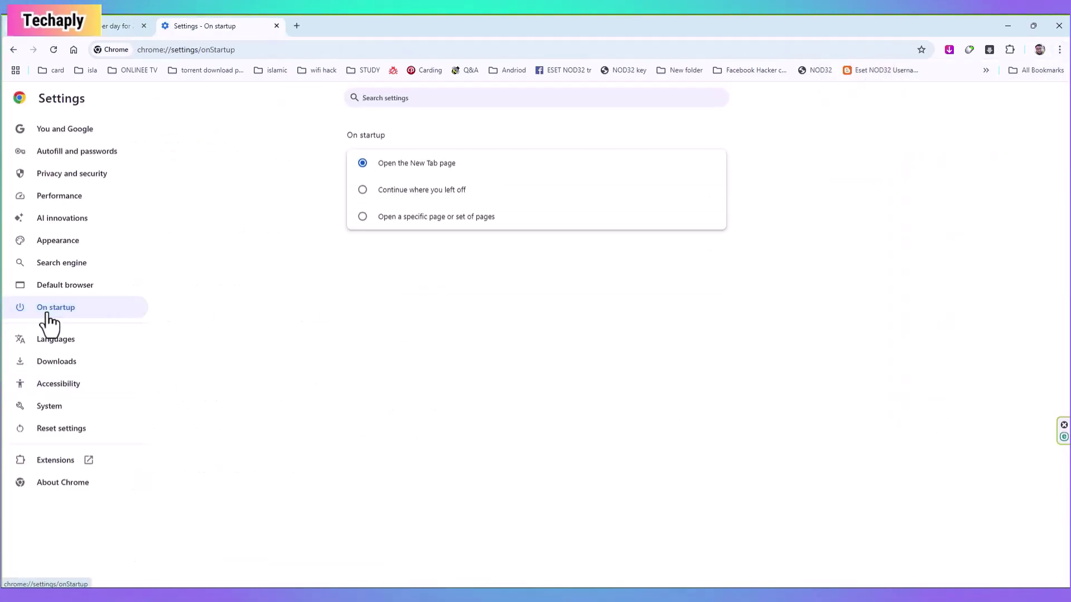
left_click(66, 265)
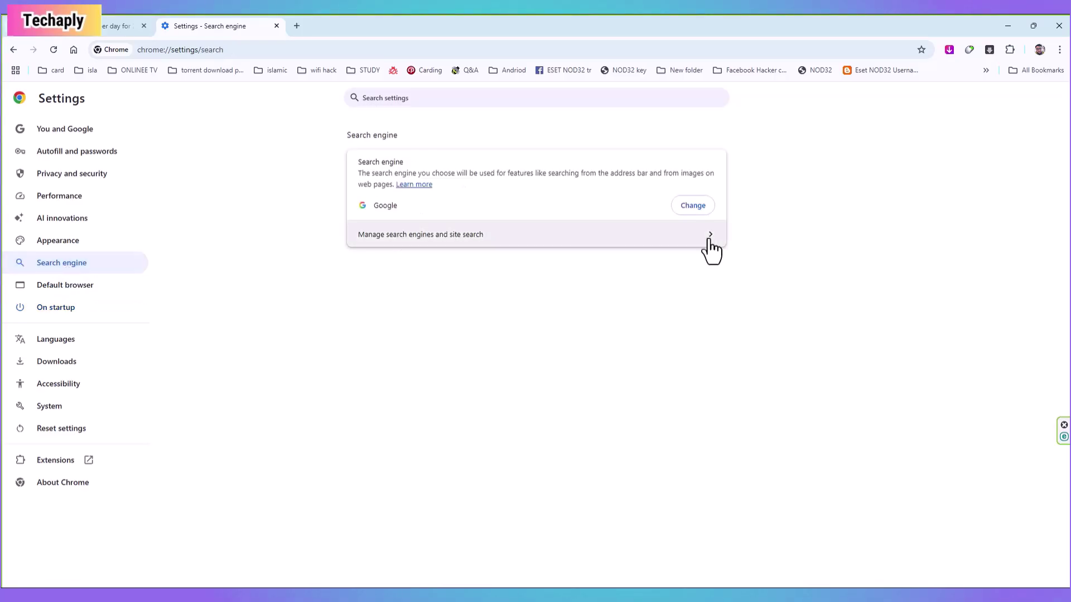
- Close the settings tab and rerun the calorie search, which now shows an AI overview
key("ctrl+w")
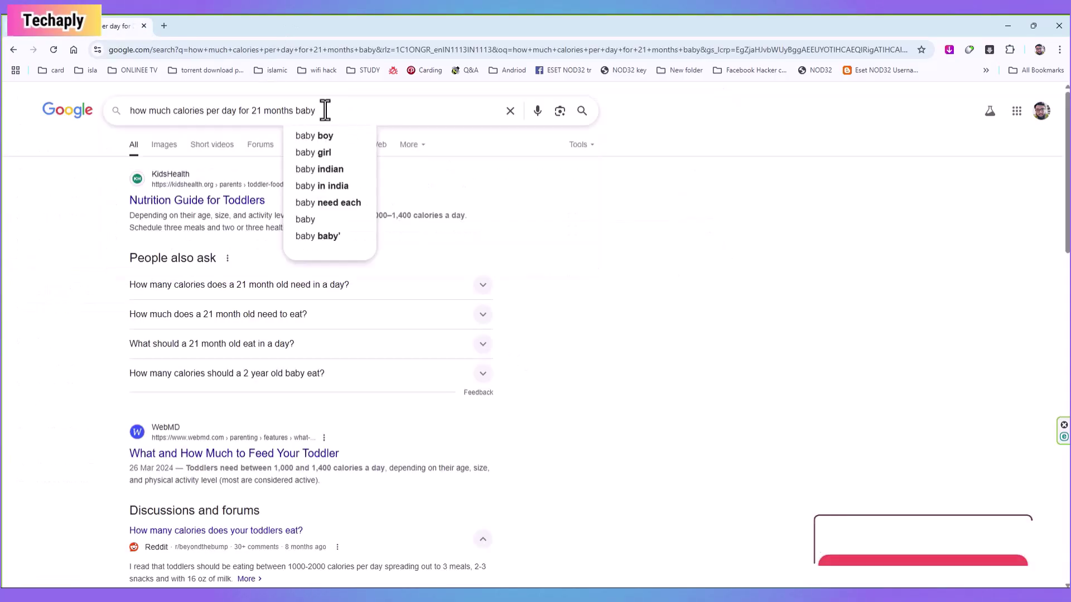
type("c")
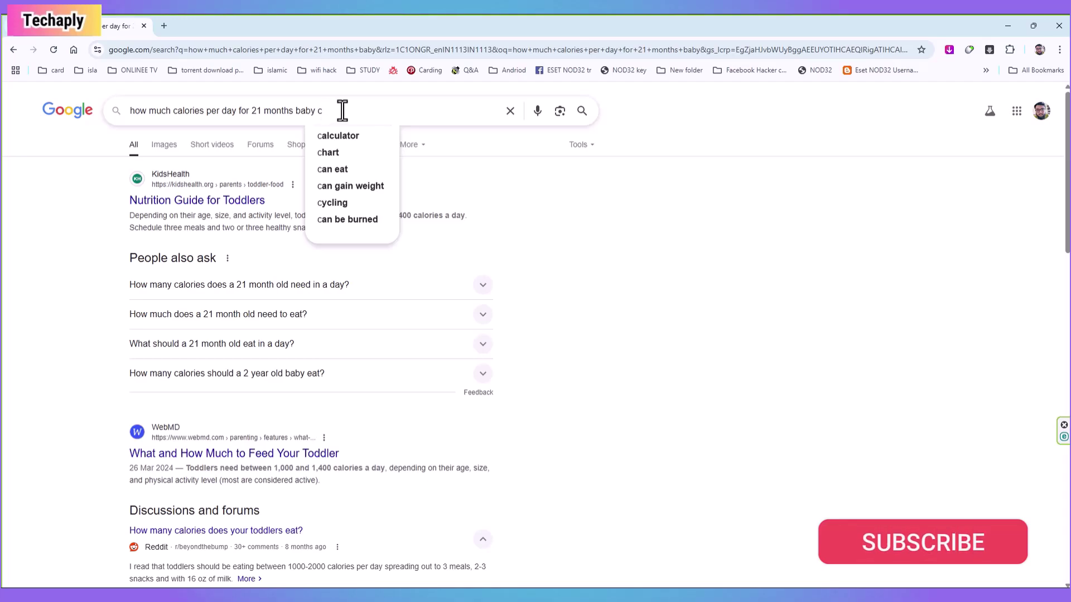
key("BackSpace")
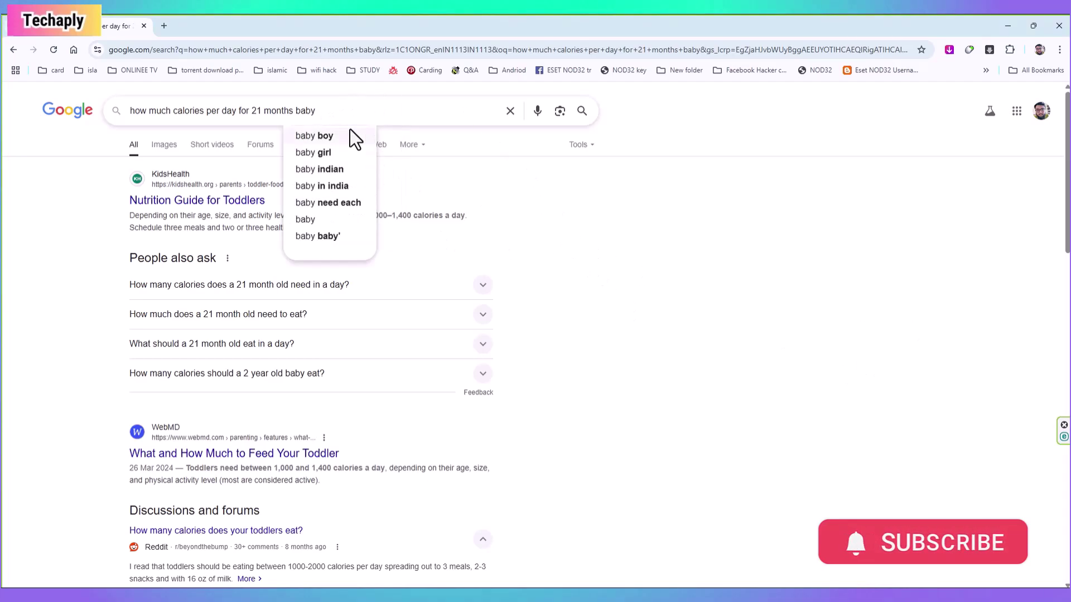
left_click(72, 235)
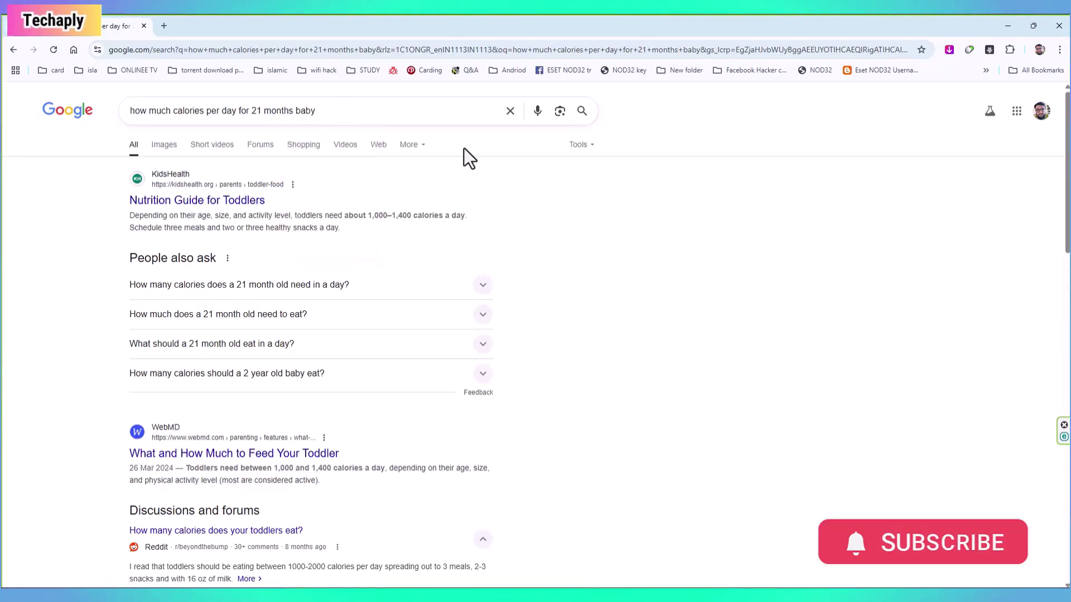
left_click(582, 112)
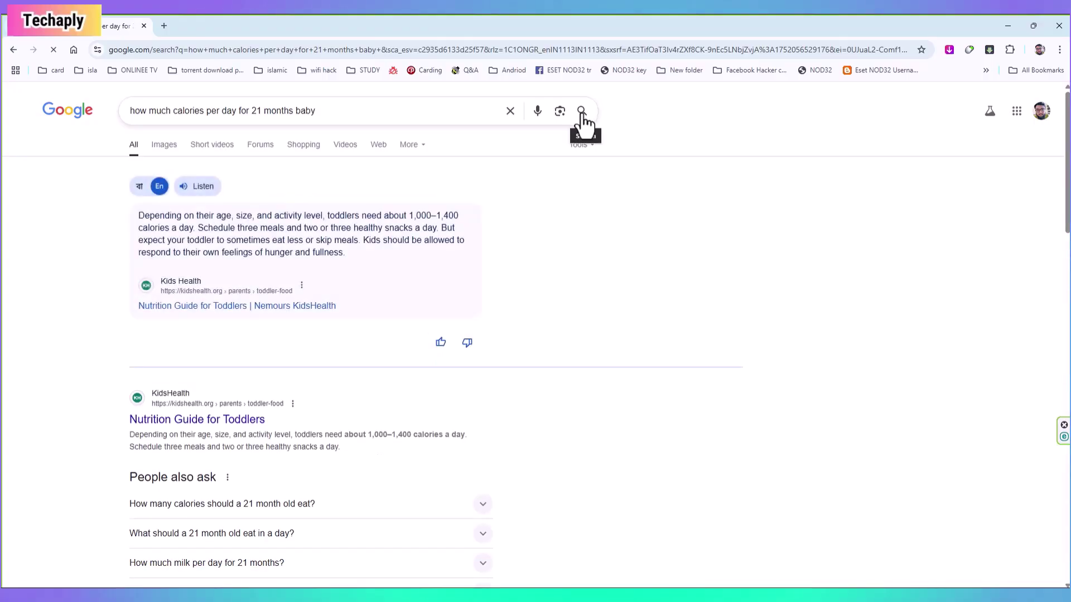
- Rerun the past search 'how much milk can baby drink cuss' from the Google homepage
left_click(67, 110)
left_click(413, 307)
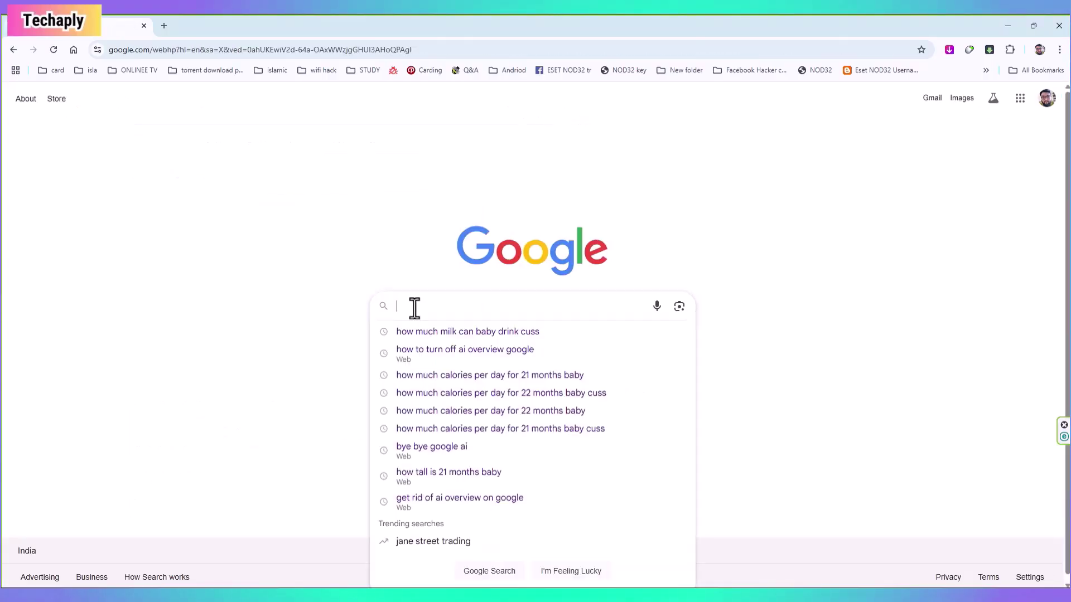
left_click(435, 333)
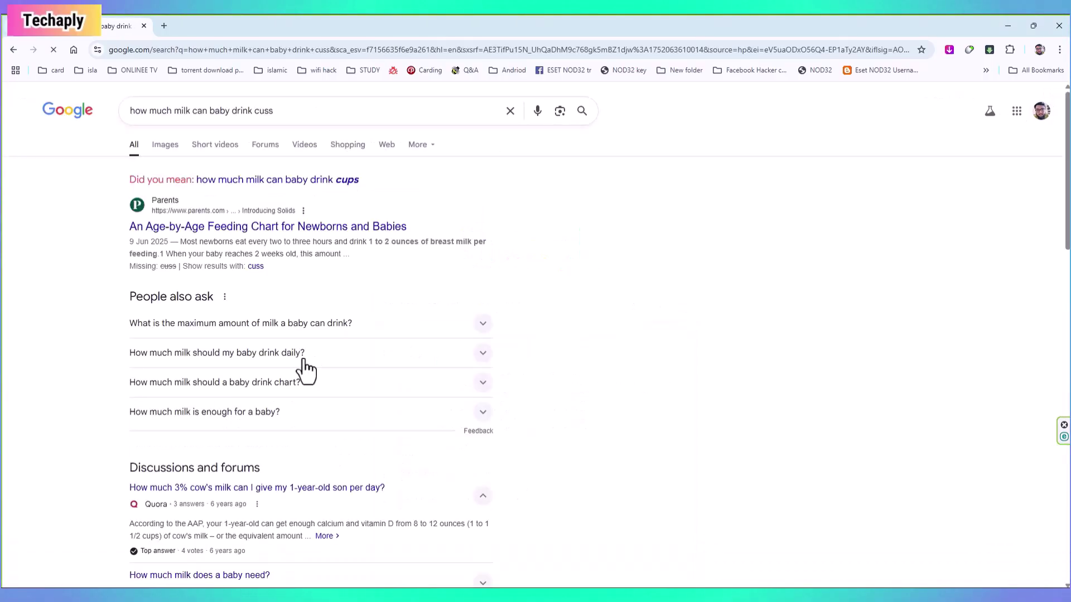